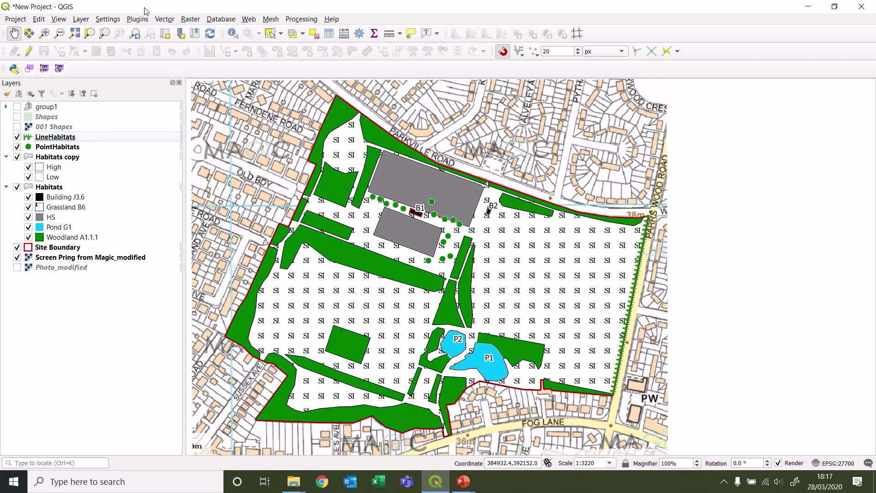
# Create a new empty print layout titled 'Phase 1 Layout' from the Layout Manager
pyautogui.click(18, 22)
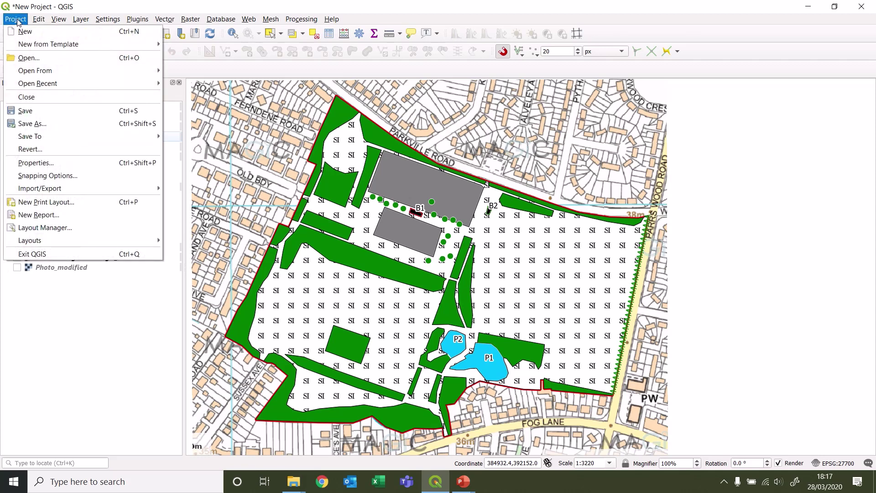
pyautogui.click(71, 228)
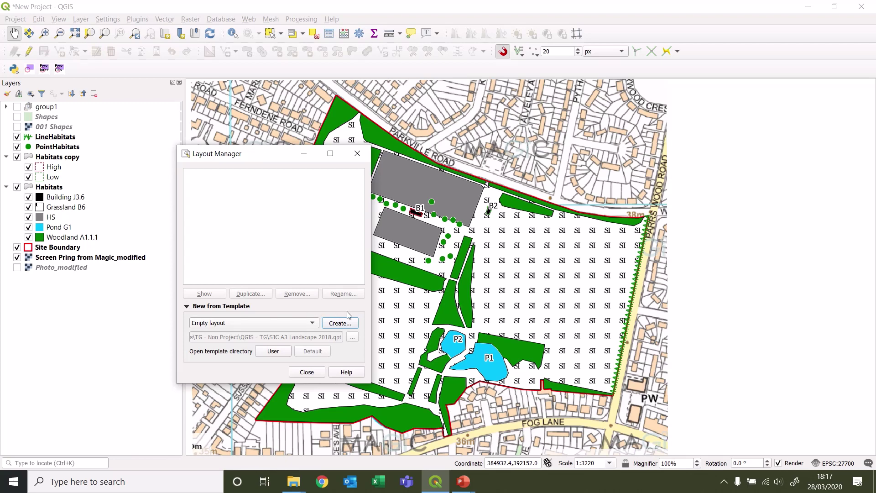
pyautogui.click(337, 324)
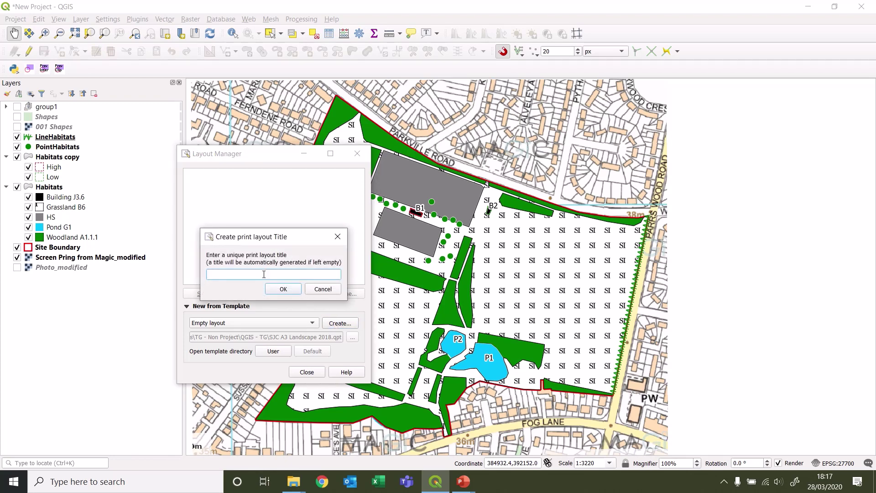
pyautogui.write('Phase 1 Layout')
pyautogui.click(283, 290)
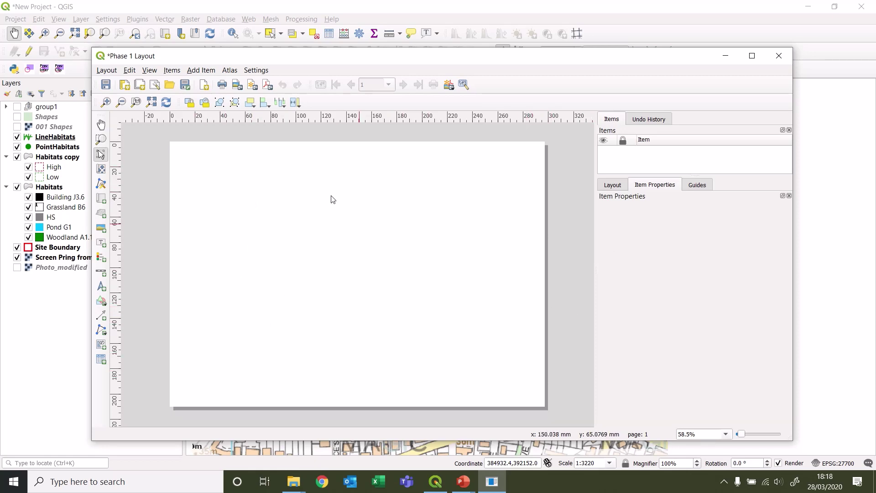
# Add a map frame covering most of the layout page and nudge it into place
pyautogui.click(201, 71)
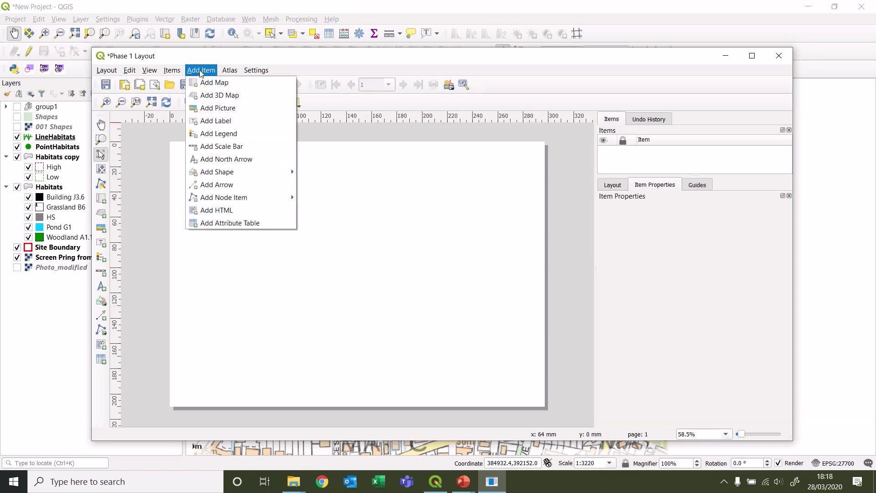
pyautogui.click(204, 80)
pyautogui.moveTo(182, 149); pyautogui.dragTo(468, 395)
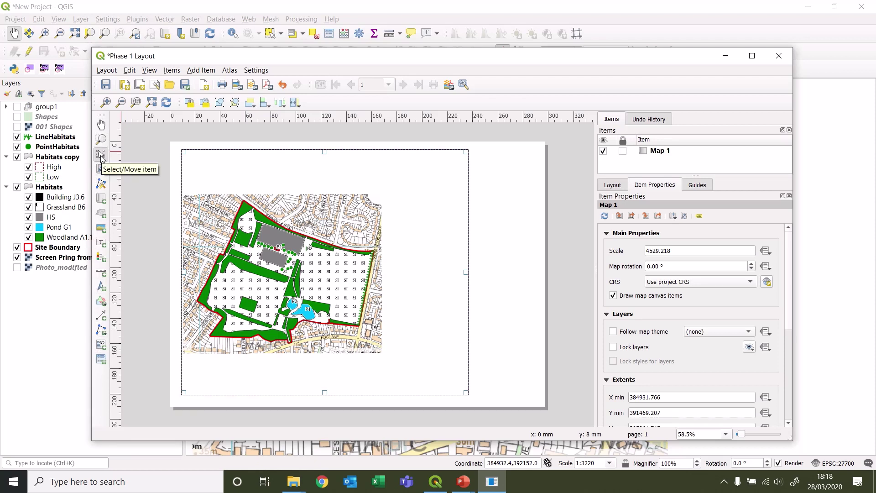
pyautogui.click(101, 156)
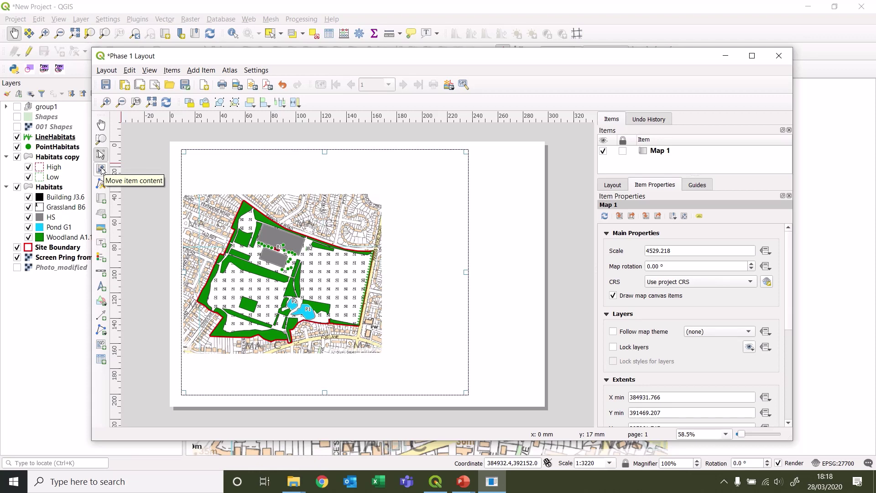
pyautogui.moveTo(220, 165)
pyautogui.mouseDown()
pyautogui.moveTo(247, 164)
pyautogui.moveTo(220, 167)
pyautogui.mouseUp()
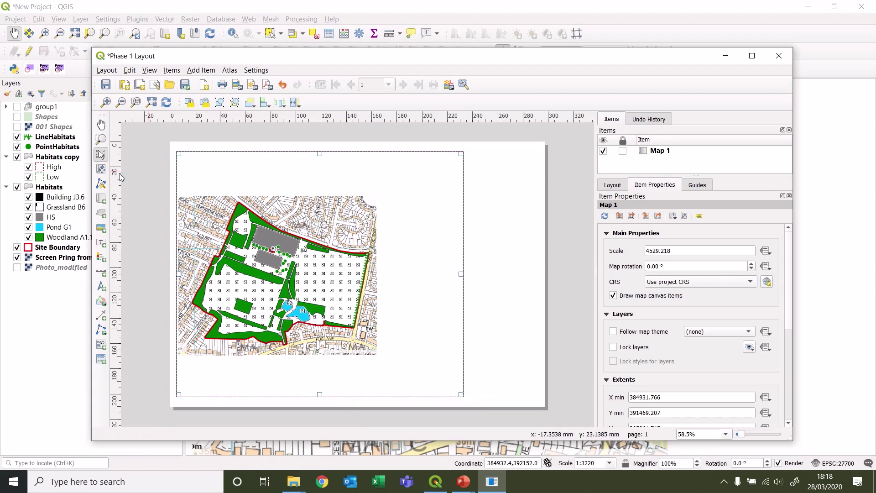
# Pan and zoom the map content so the whole site shows at scale 2890.279
pyautogui.click(101, 169)
pyautogui.moveTo(273, 277); pyautogui.dragTo(348, 285)
pyautogui.scroll(1, 349, 285)
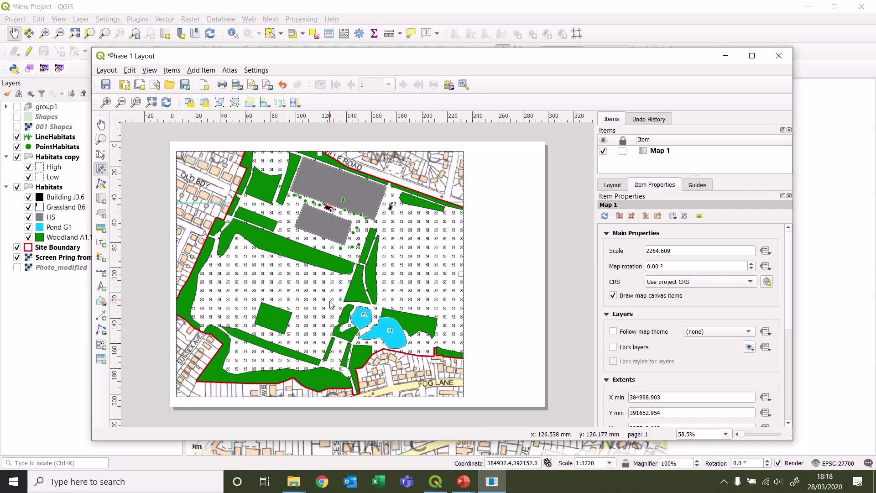
pyautogui.scroll(-3, 312, 264)
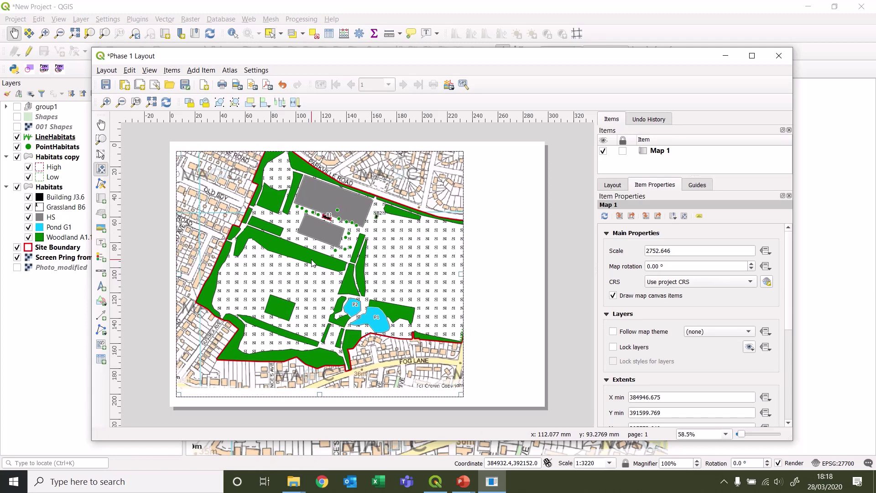
pyautogui.scroll(-1, 336, 269)
pyautogui.moveTo(335, 270); pyautogui.dragTo(320, 280)
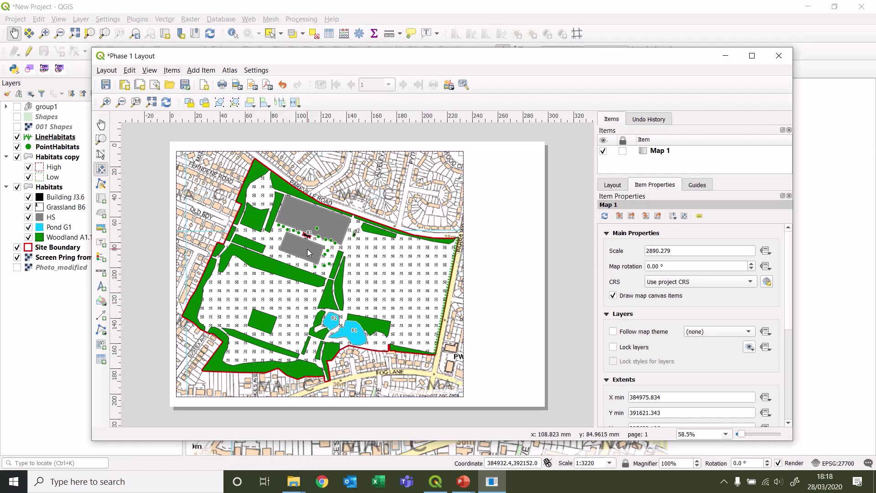
pyautogui.scroll(-2, 310, 251)
pyautogui.scroll(-1, 309, 251)
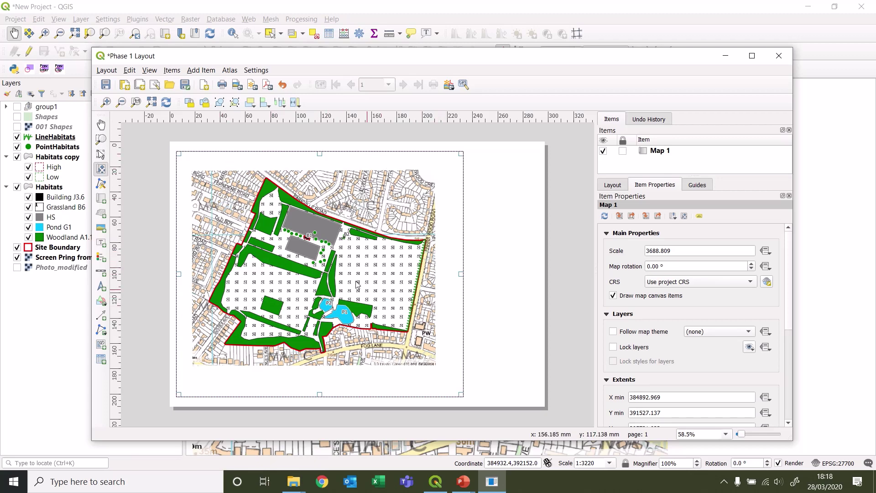
pyautogui.scroll(2, 308, 274)
pyautogui.scroll(2, 308, 274)
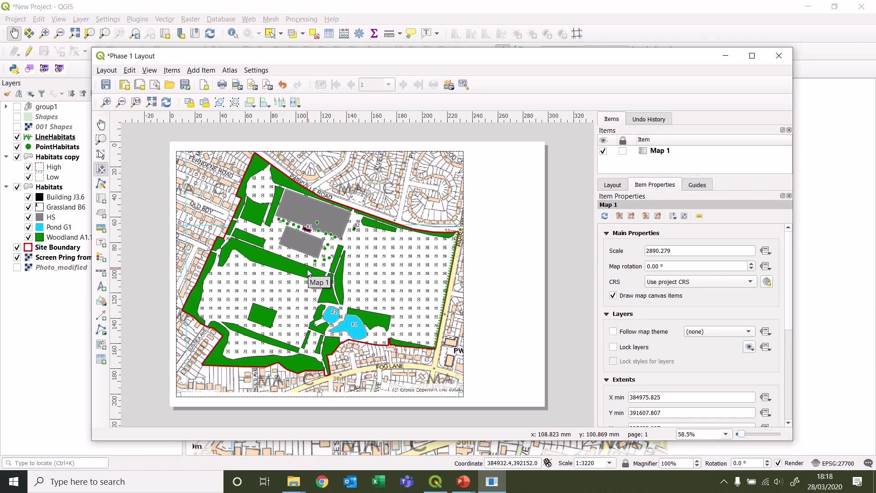
pyautogui.scroll(1, 308, 273)
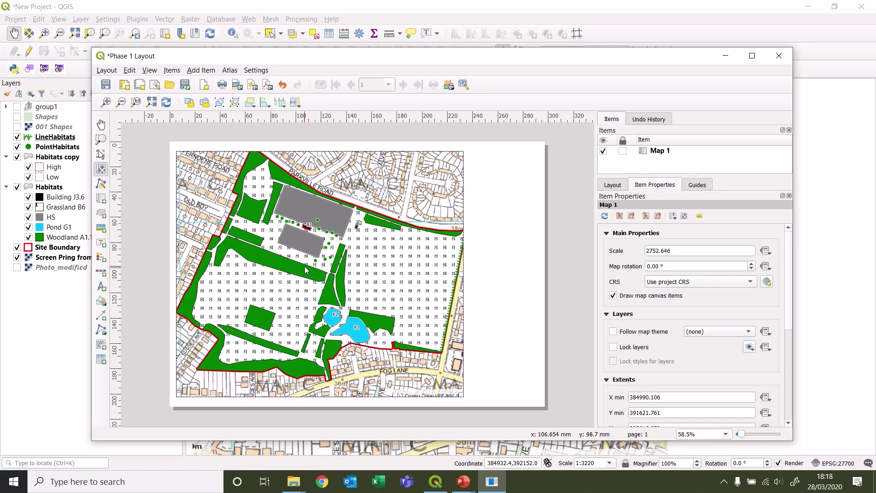
pyautogui.scroll(-1, 306, 271)
pyautogui.moveTo(305, 270); pyautogui.dragTo(306, 276)
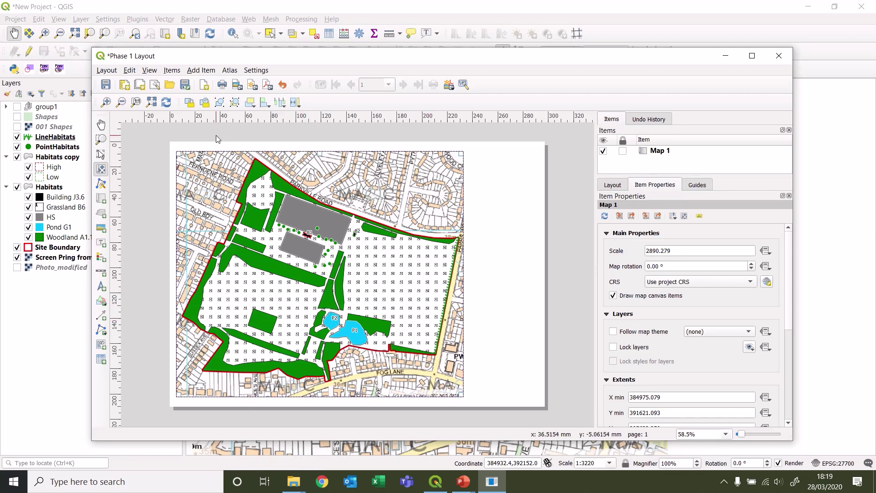
# Add a label box at the page's lower right beside the map
pyautogui.click(192, 73)
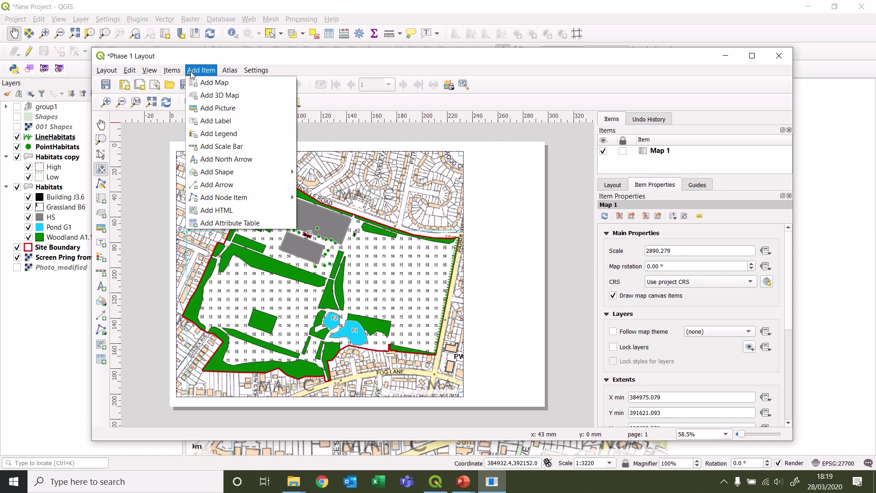
pyautogui.click(228, 126)
pyautogui.moveTo(471, 355); pyautogui.dragTo(532, 394)
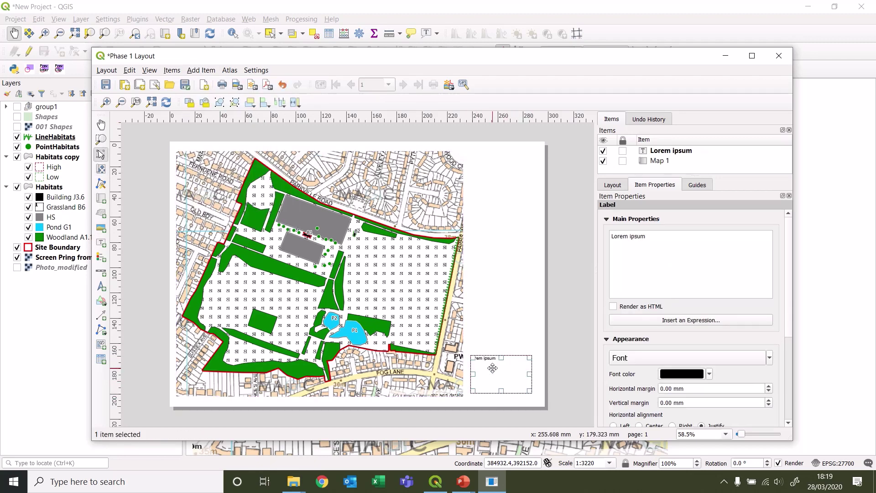
# Set the label text to 'Phase 1 habitat map of Fog Land Park in south manchester' and shorten the box
pyautogui.moveTo(612, 236); pyautogui.dragTo(647, 237)
pyautogui.write('Phase 1 habitat mpa of some a')
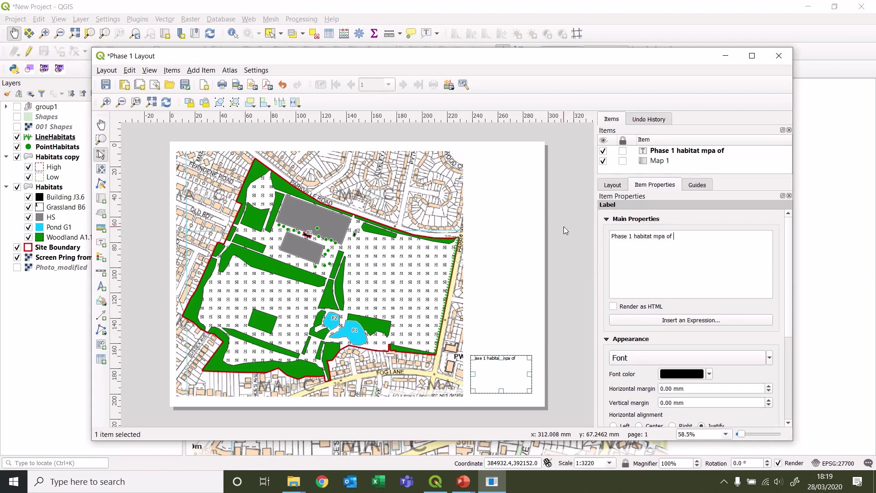
pyautogui.press('BackSpace')
pyautogui.write('par')
pyautogui.press('BackSpace')
pyautogui.press('BackSpace')
pyautogui.press('BackSpace')
pyautogui.press('BackSpace')
pyautogui.press('BackSpace')
pyautogui.press('BackSpace')
pyautogui.press('BackSpace')
pyautogui.press('BackSpace')
pyautogui.press('BackSpace')
pyautogui.press('BackSpace')
pyautogui.press('BackSpace')
pyautogui.press('BackSpace')
pyautogui.press('BackSpace')
pyautogui.press('BackSpace')
pyautogui.write('ap')
pyautogui.write('og Land Park in south manchster')
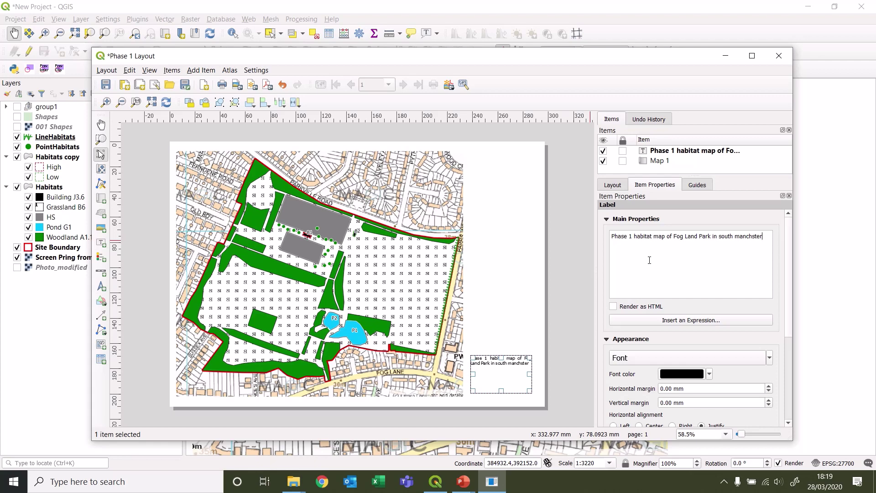
pyautogui.moveTo(501, 391); pyautogui.dragTo(497, 369)
pyautogui.click(485, 387)
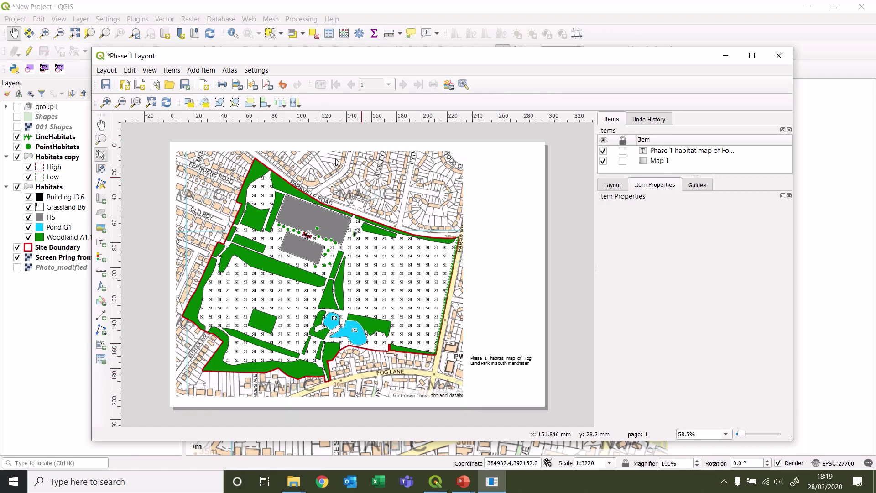
# Add a second label below the title reading 'Copywright OS 2020'
pyautogui.click(201, 71)
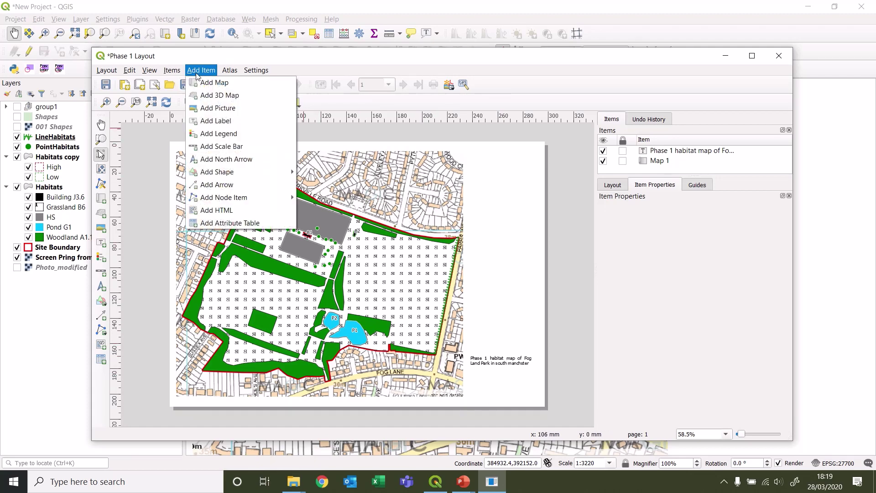
pyautogui.click(222, 122)
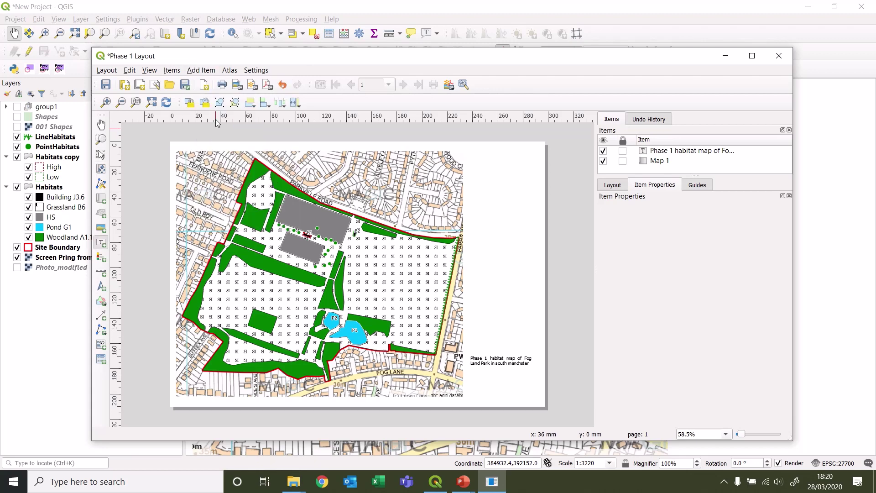
pyautogui.moveTo(472, 377); pyautogui.dragTo(532, 395)
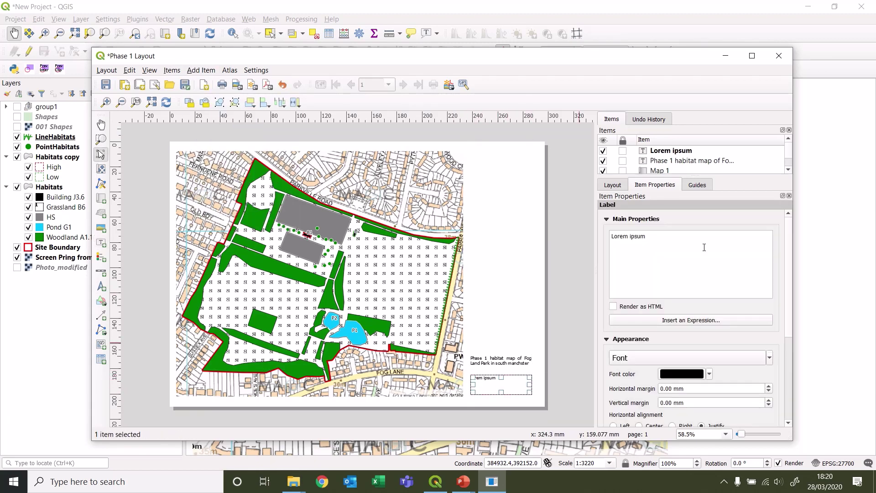
pyautogui.moveTo(683, 236); pyautogui.dragTo(607, 236)
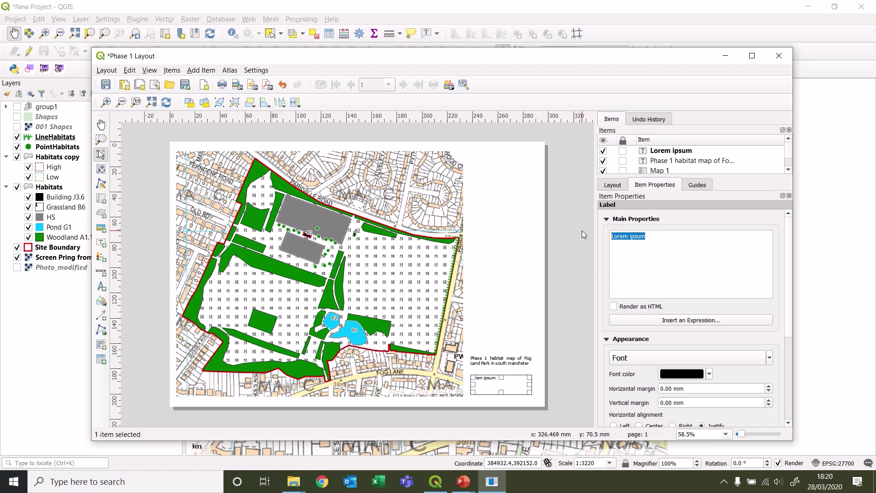
pyautogui.write('Copywright ')
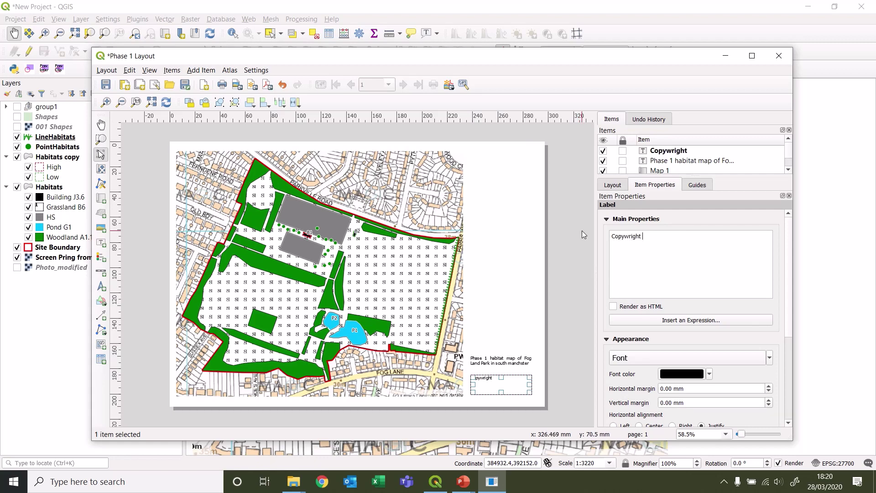
pyautogui.write('OS 2020')
pyautogui.moveTo(666, 237); pyautogui.dragTo(610, 237)
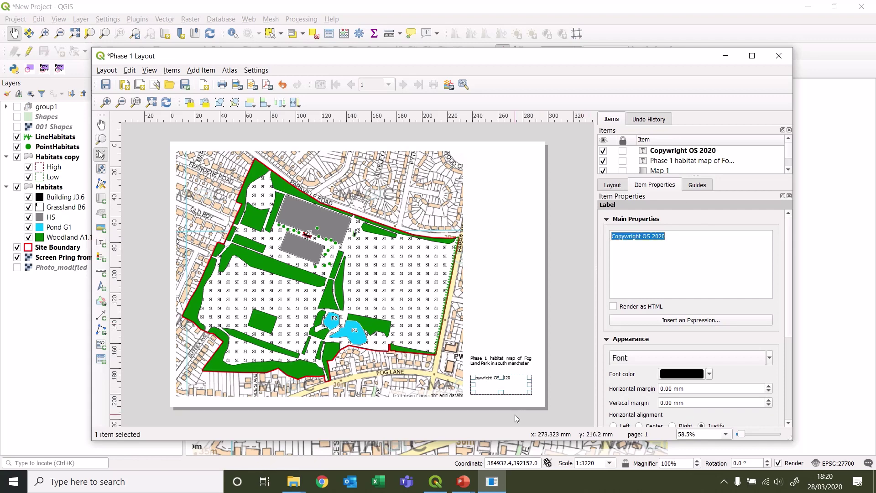
pyautogui.click(513, 321)
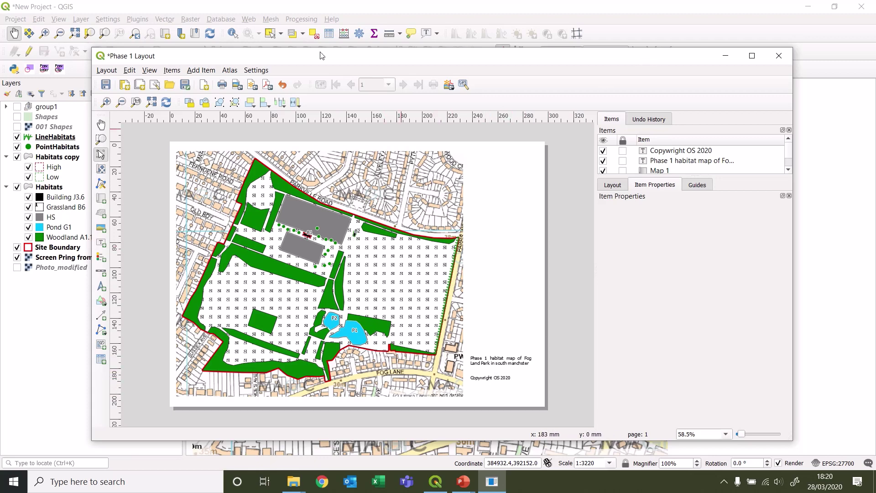
# Place a legend in the strip right of the map, about 102 mm tall
pyautogui.click(199, 69)
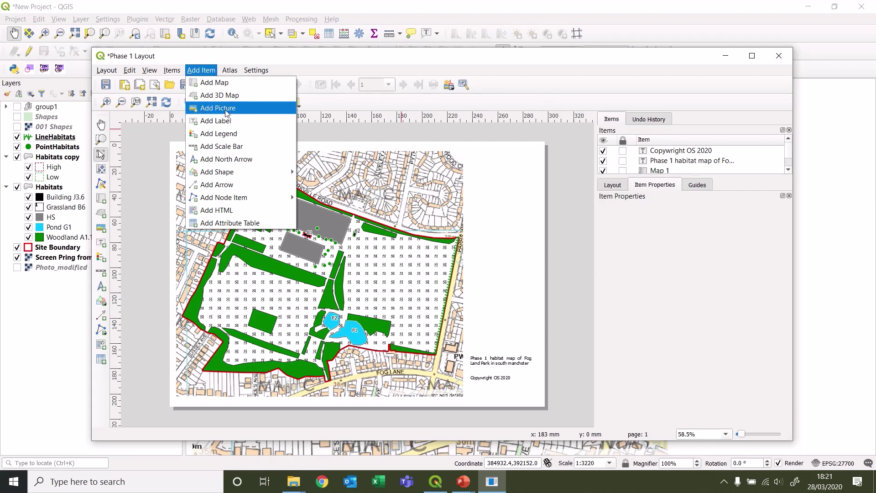
pyautogui.click(228, 134)
pyautogui.moveTo(471, 153); pyautogui.dragTo(536, 298)
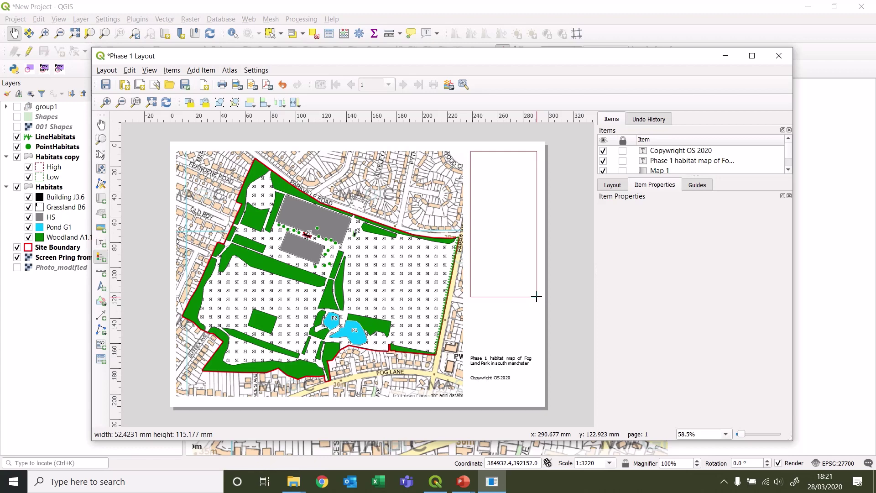
pyautogui.moveTo(537, 297); pyautogui.dragTo(538, 281)
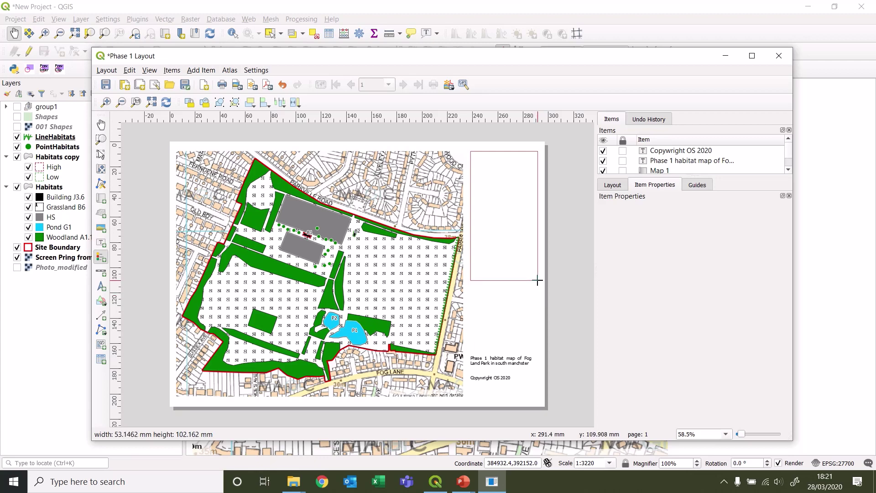
pyautogui.moveTo(538, 281); pyautogui.dragTo(539, 279)
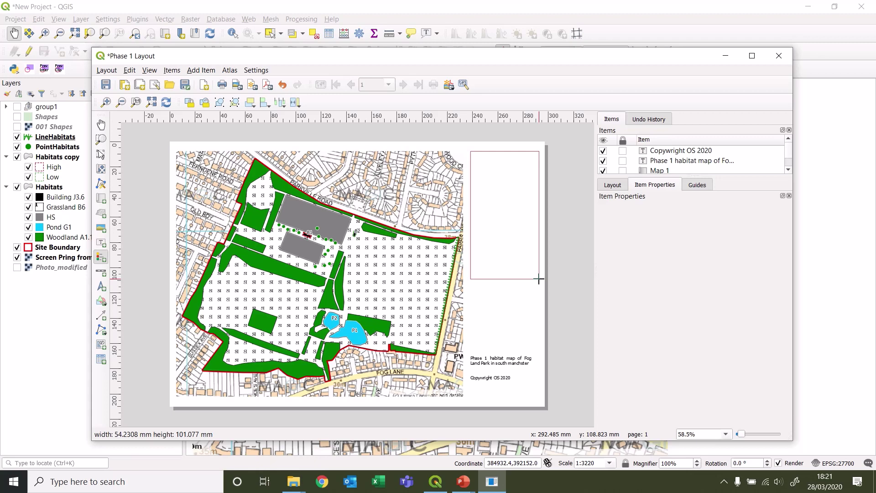
pyautogui.moveTo(539, 279); pyautogui.dragTo(537, 279)
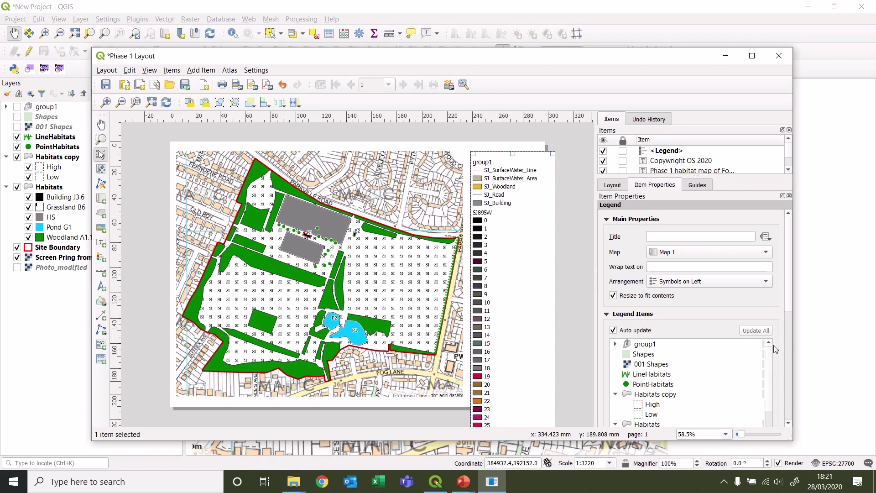
# Maximise the layout window, title the legend 'Legend' and turn off Auto update
pyautogui.click(752, 55)
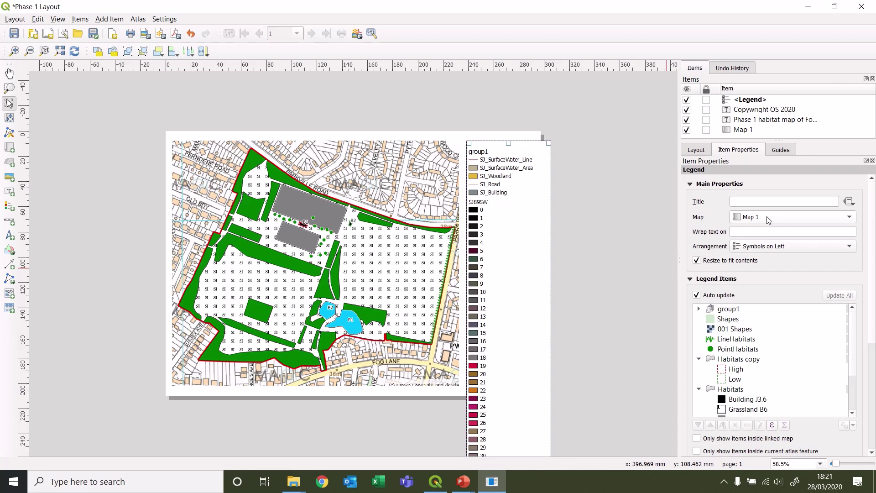
pyautogui.click(741, 201)
pyautogui.write('L')
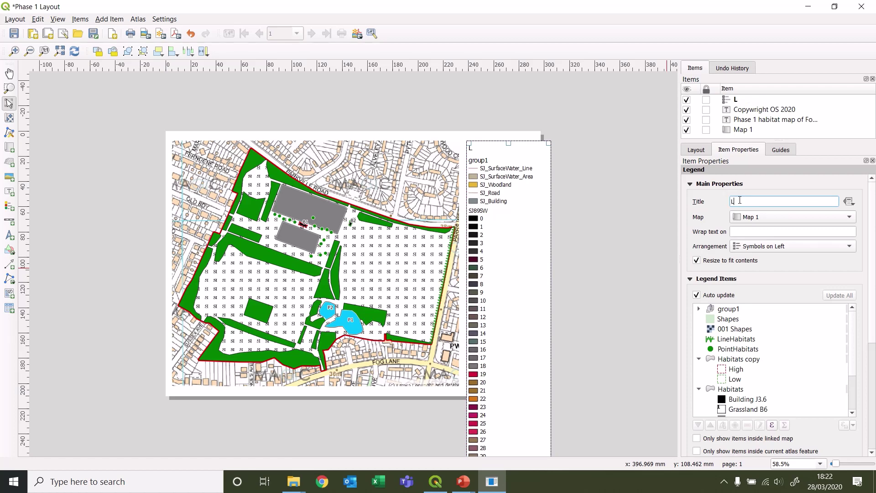
pyautogui.write('egend')
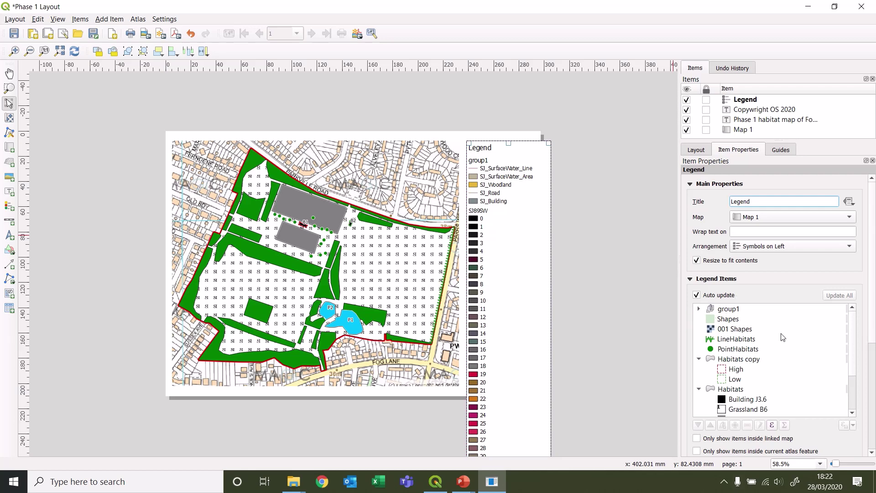
pyautogui.click(696, 295)
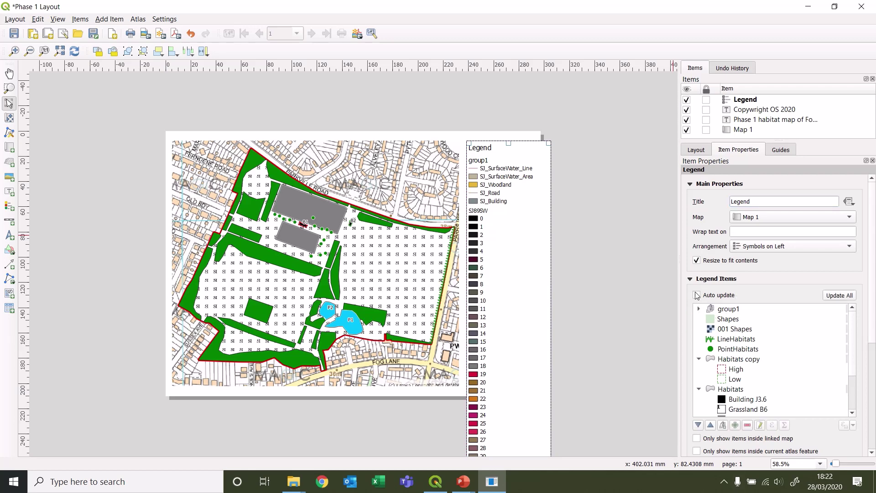
# Remove group1, Shapes, 001 Shapes, Photo_modified and Screen Pring from Magic_modified from the legend
pyautogui.click(723, 311)
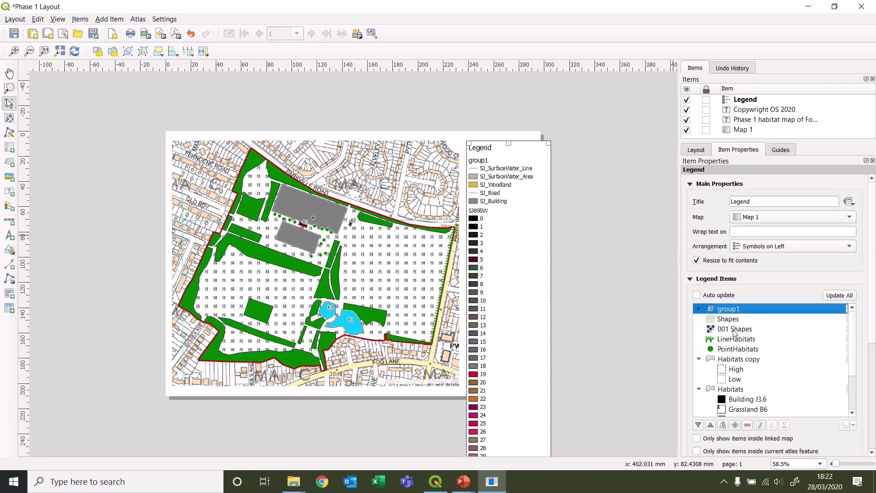
pyautogui.click(748, 425)
pyautogui.click(723, 312)
pyautogui.click(748, 426)
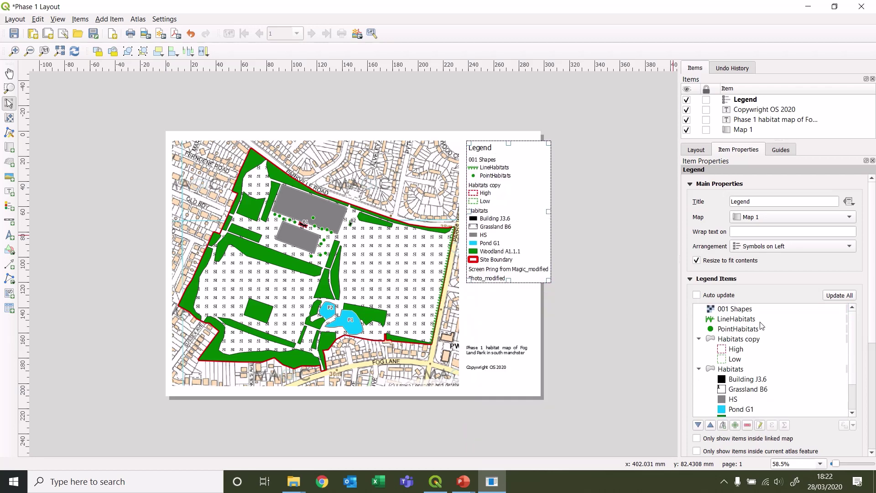
pyautogui.click(744, 310)
pyautogui.click(749, 425)
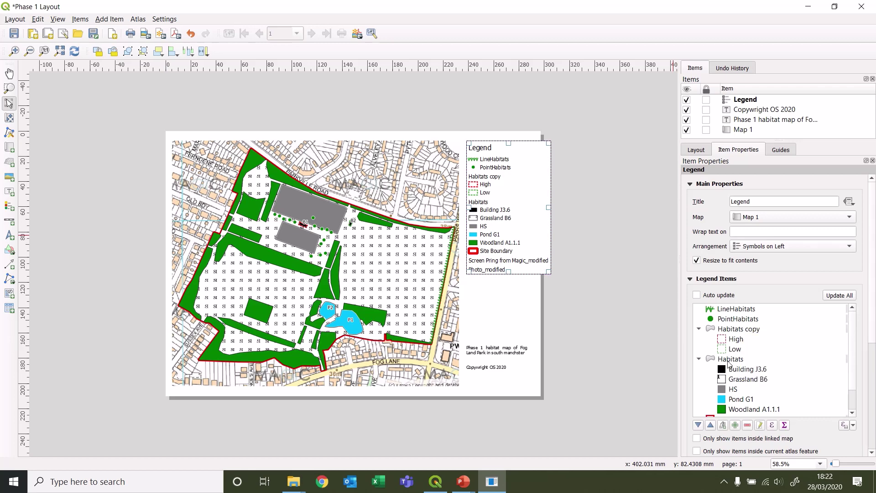
pyautogui.scroll(-1, 856, 397)
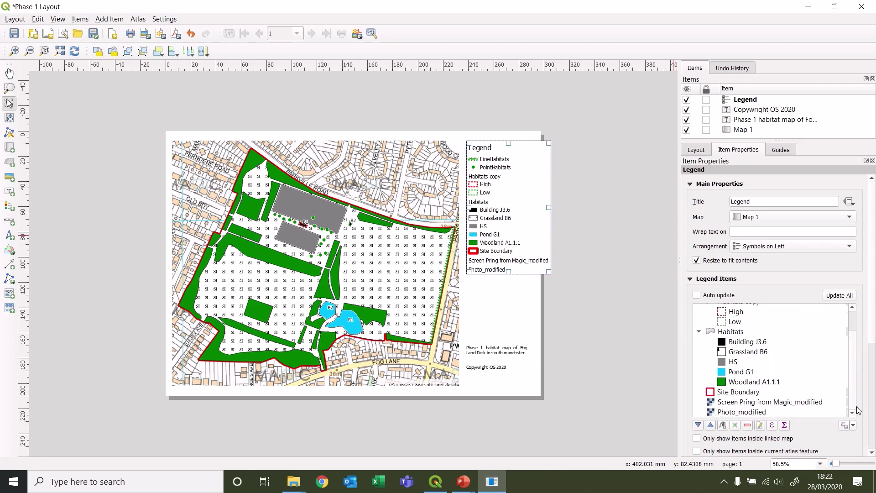
pyautogui.click(751, 413)
pyautogui.click(748, 426)
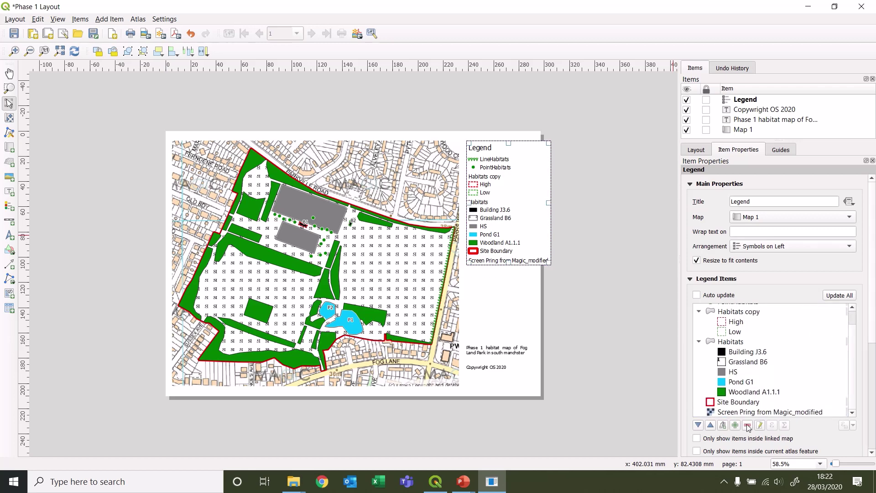
pyautogui.click(746, 412)
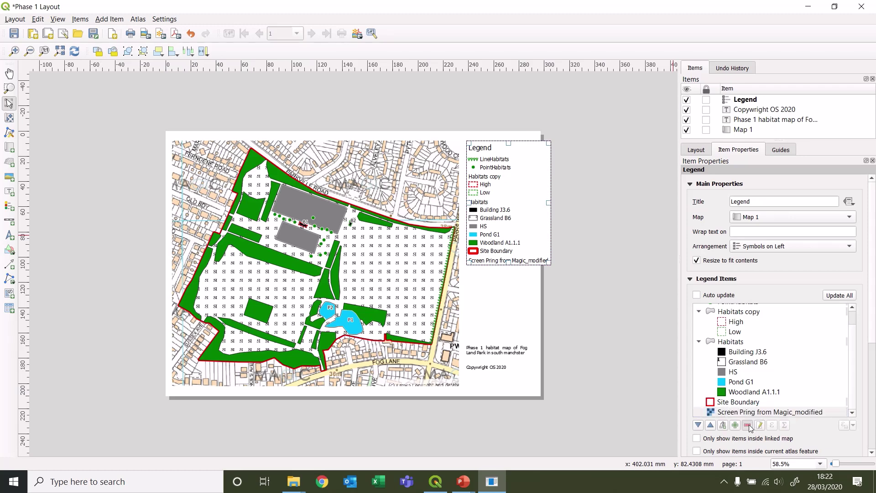
pyautogui.click(748, 425)
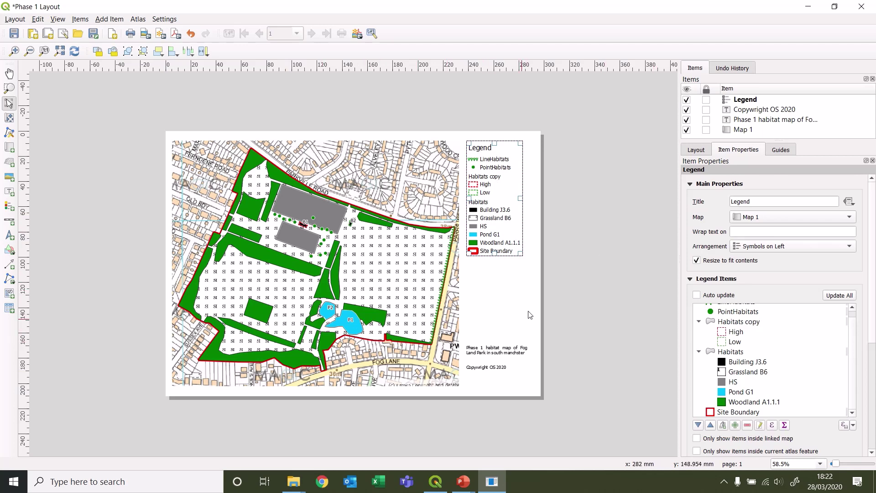
# Move Site Boundary to the legend's top, raise the Habitats group, and hide its heading
pyautogui.click(735, 412)
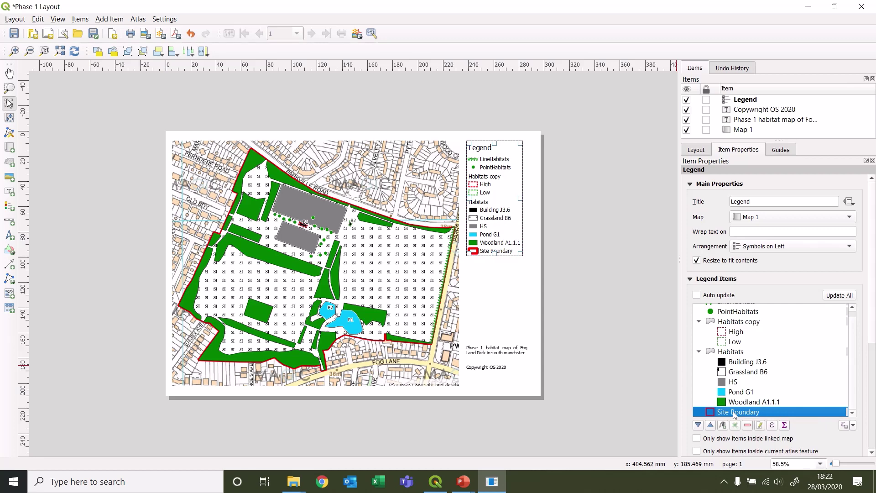
pyautogui.click(711, 425)
pyautogui.click(711, 425)
pyautogui.click(711, 425)
pyautogui.click(710, 425)
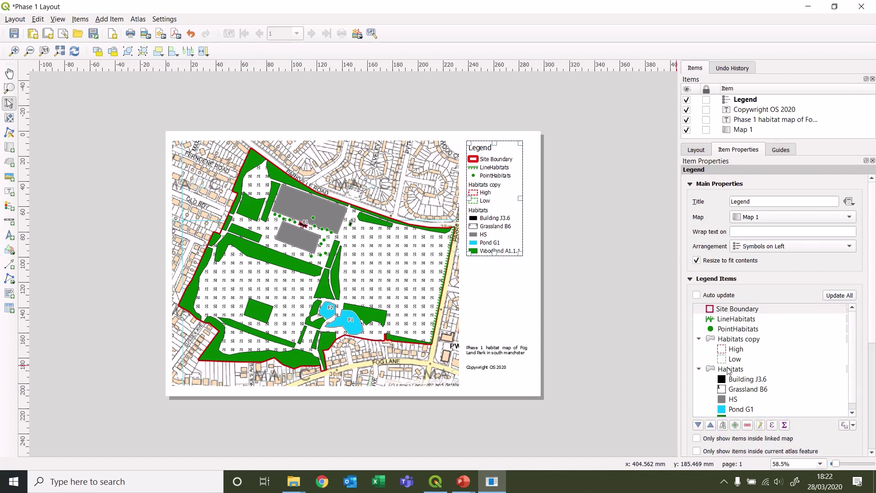
pyautogui.click(711, 425)
pyautogui.click(710, 426)
pyautogui.click(711, 426)
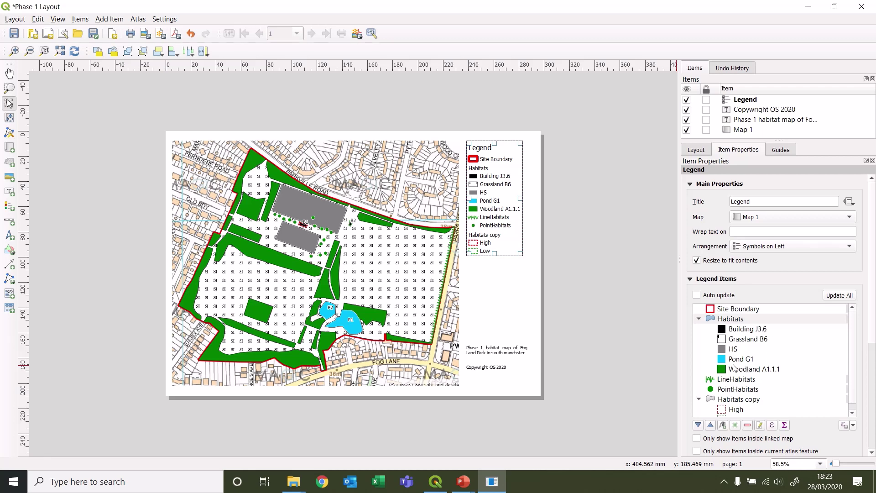
pyautogui.rightClick(733, 321)
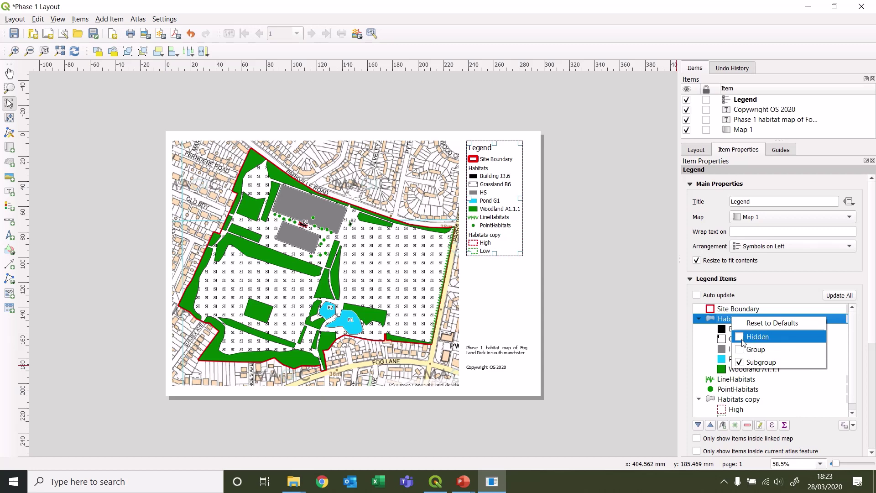
pyautogui.click(740, 338)
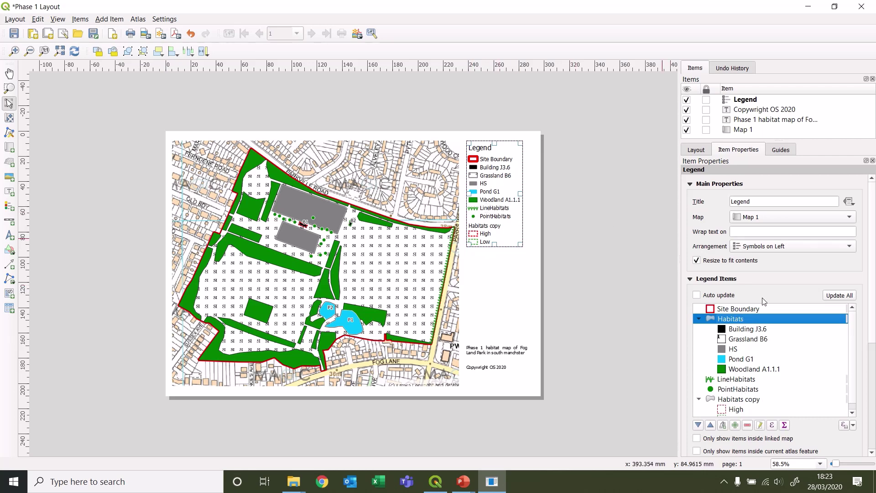
# Rename legend entries LineHabitats to 'Hedgerow' and PointHabitats to 'Scattered Trees'
pyautogui.doubleClick(742, 380)
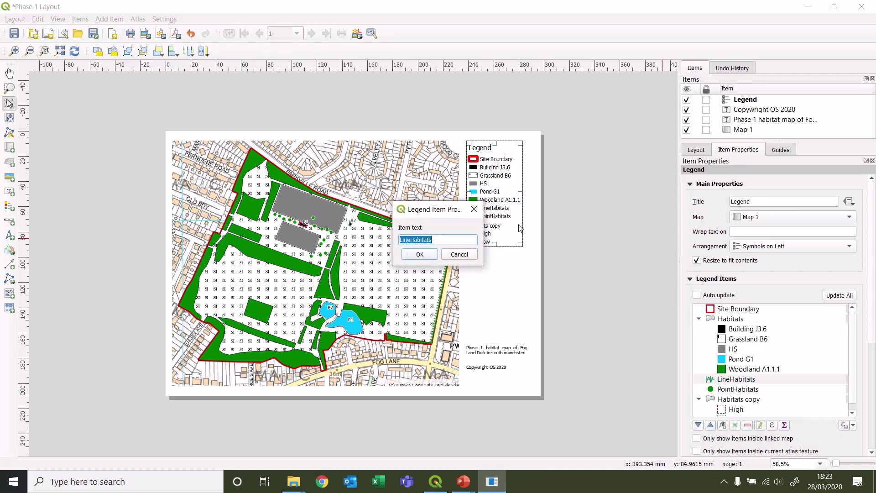
pyautogui.write('He')
pyautogui.write('dgerow')
pyautogui.click(420, 254)
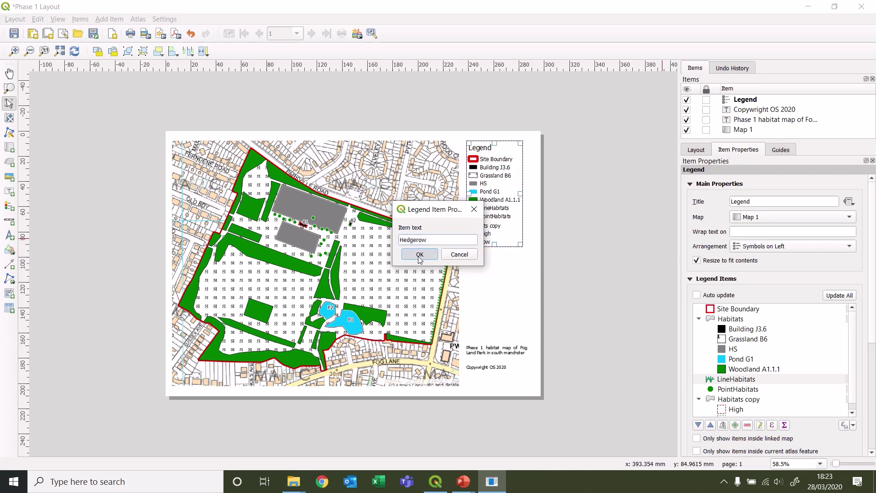
pyautogui.click(736, 391)
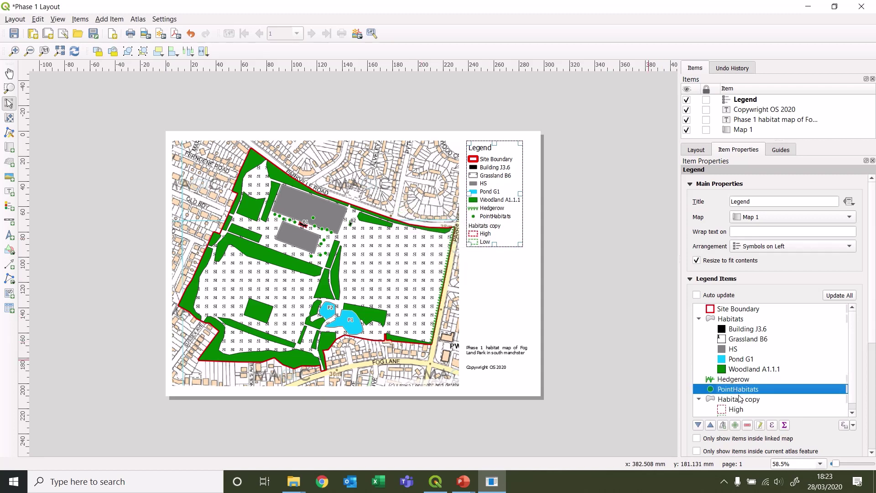
pyautogui.rightClick(739, 392)
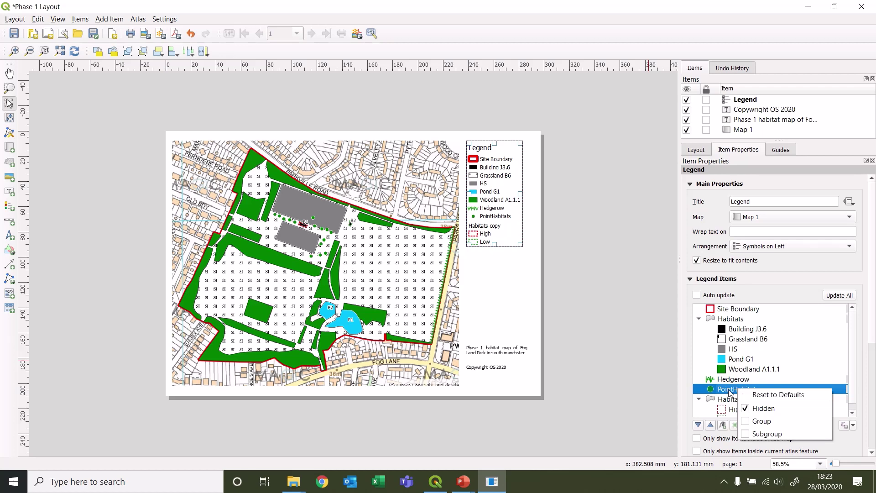
pyautogui.click(729, 392)
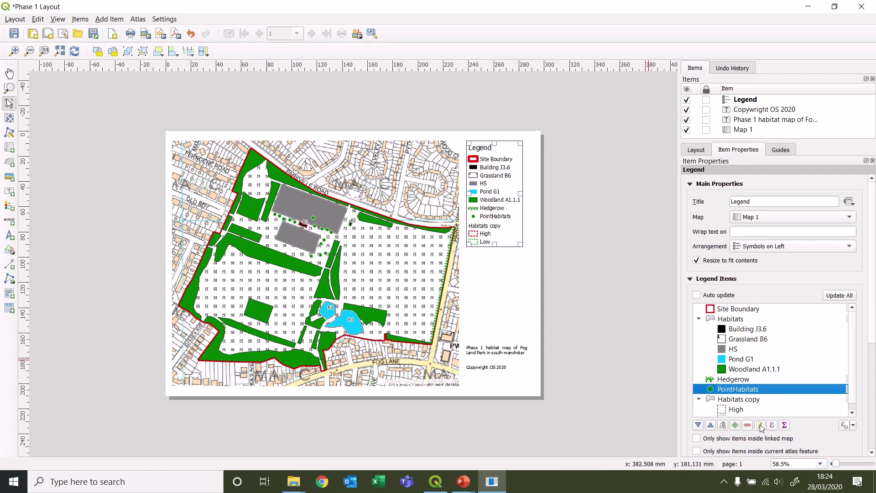
pyautogui.doubleClick(726, 390)
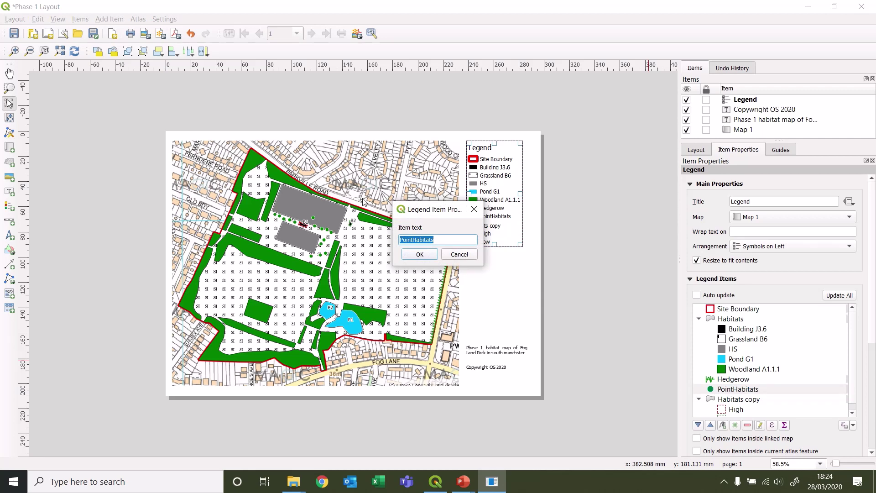
pyautogui.write('Scattered Trees')
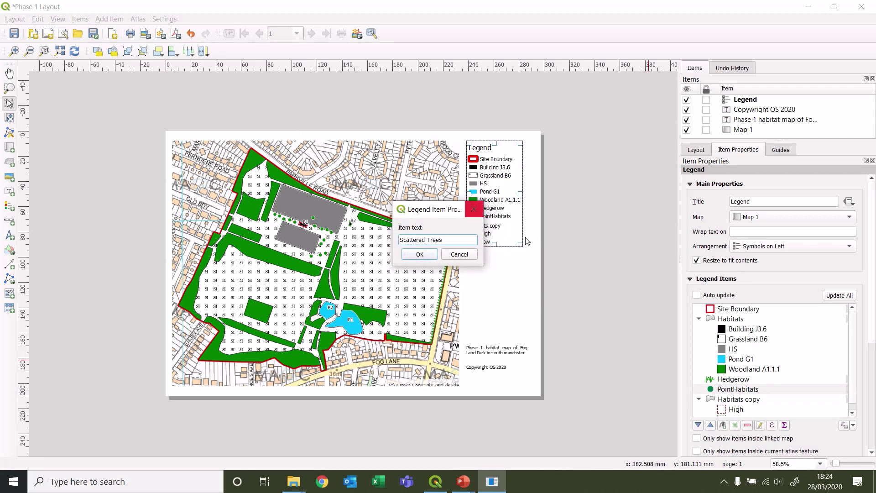
pyautogui.click(428, 254)
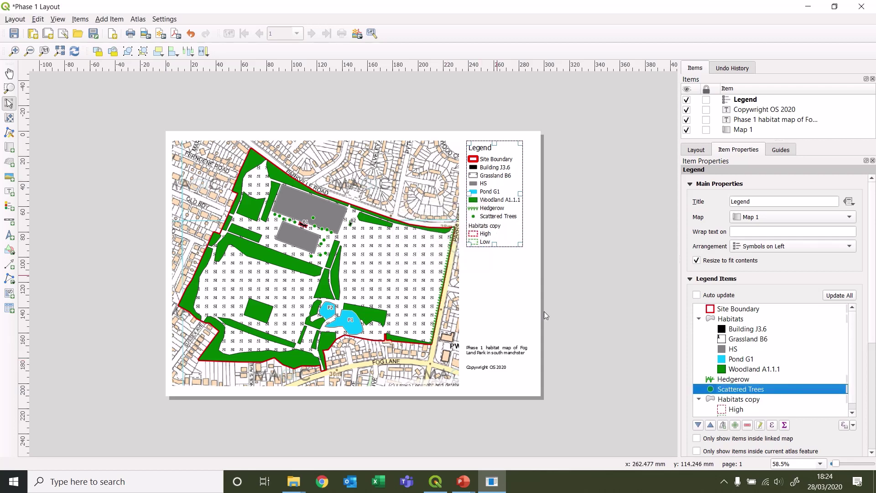
# Rename the Habitats copy group to 'Bat Roost Potential' and deselect the legend
pyautogui.doubleClick(742, 400)
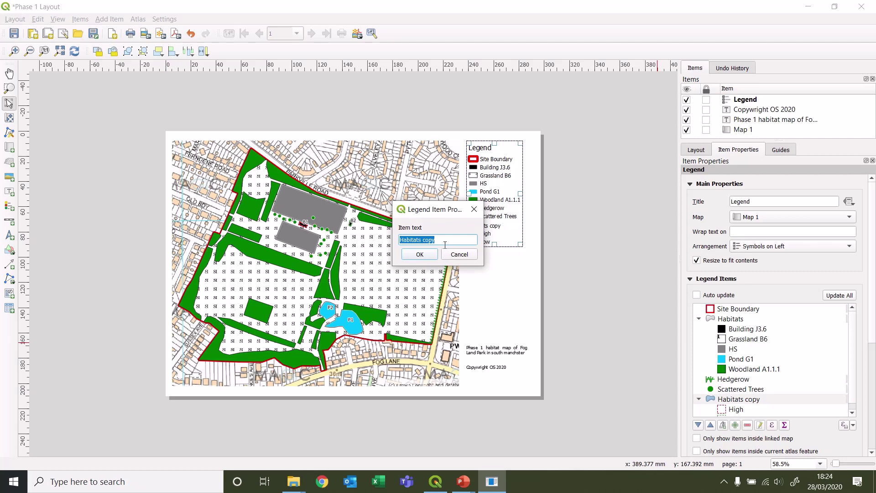
pyautogui.write('Bat Roost Potential')
pyautogui.click(421, 255)
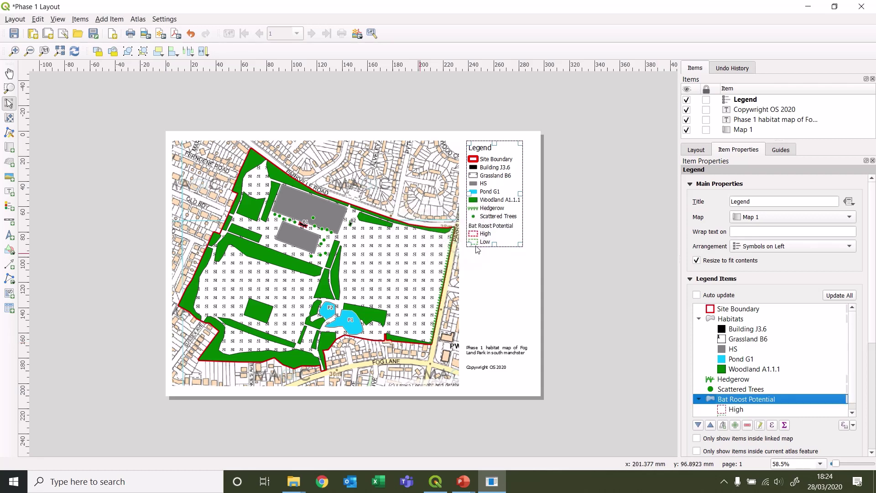
pyautogui.click(852, 414)
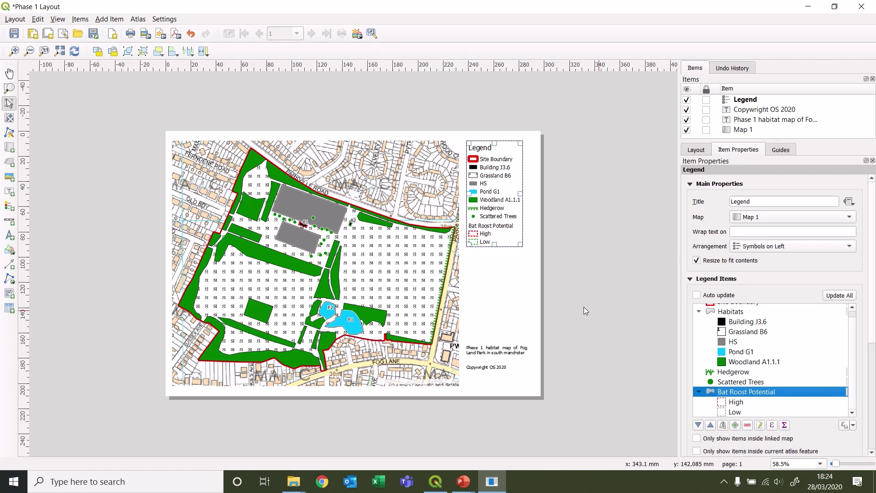
pyautogui.click(513, 288)
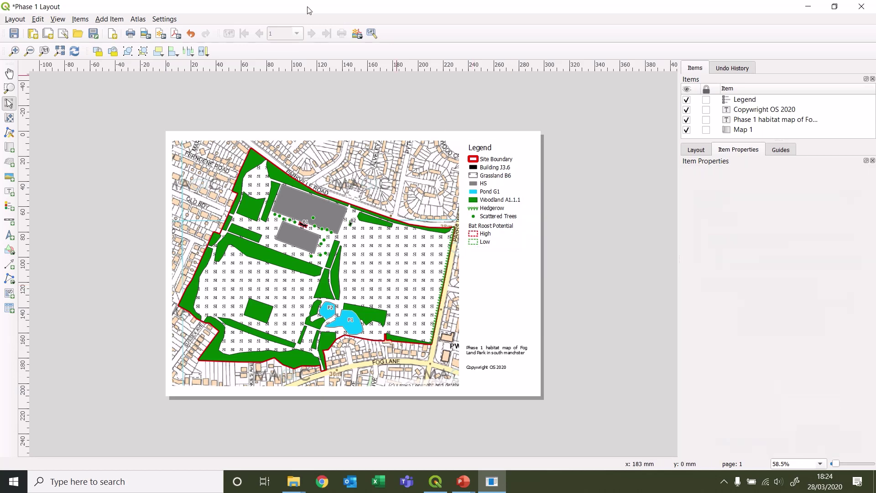
# Draw a scale bar right of the map, below the legend
pyautogui.click(114, 19)
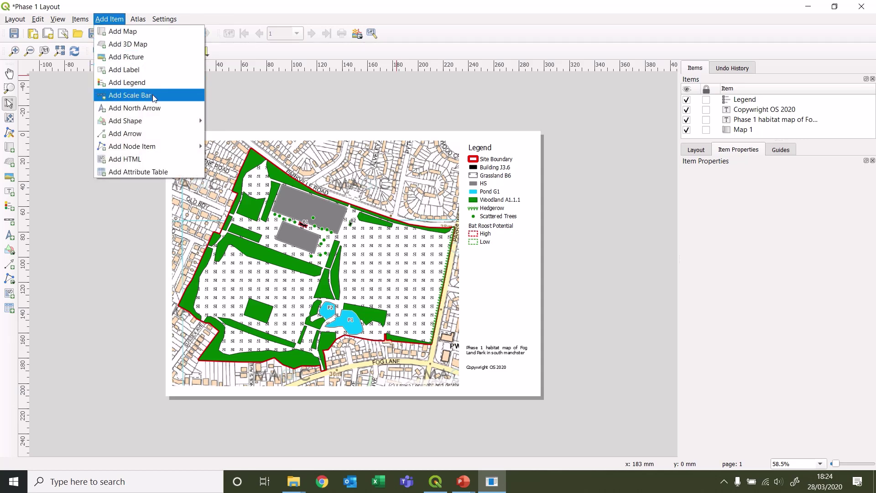
pyautogui.click(129, 95)
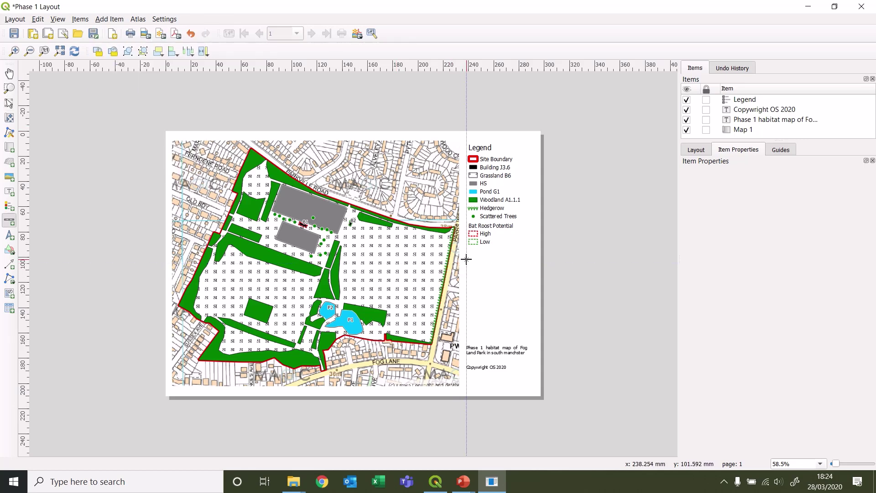
pyautogui.moveTo(466, 259); pyautogui.dragTo(526, 285)
pyautogui.click(502, 312)
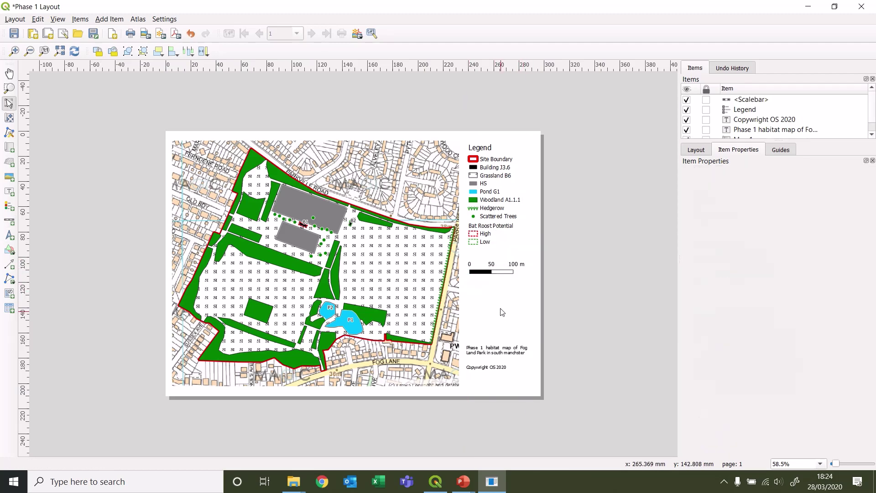
# Set the scale bar style to Line Ticks Up
pyautogui.click(499, 270)
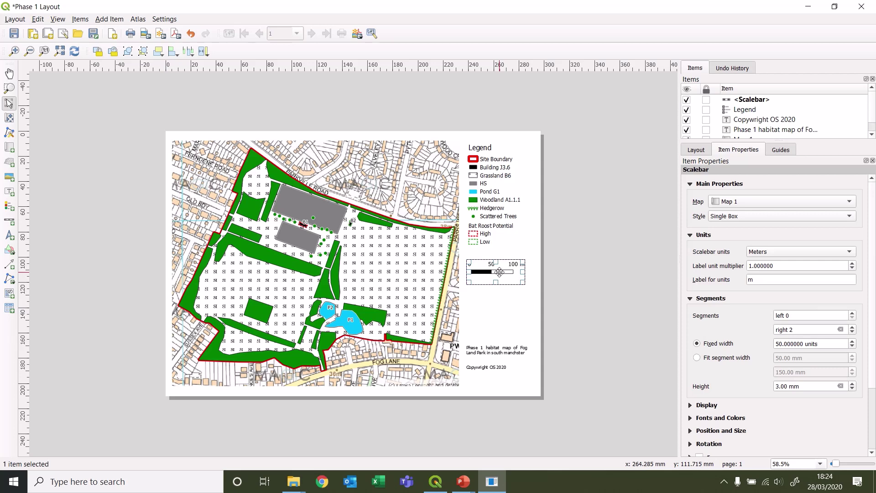
pyautogui.click(746, 216)
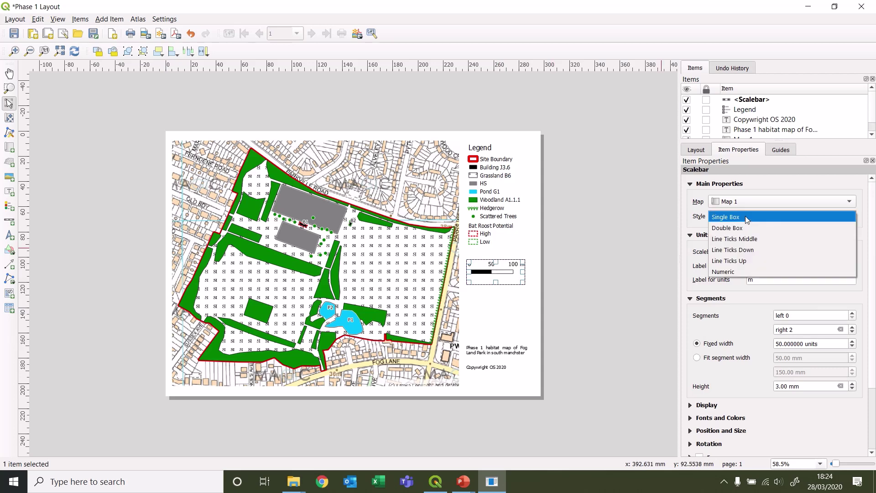
pyautogui.click(746, 228)
pyautogui.click(755, 214)
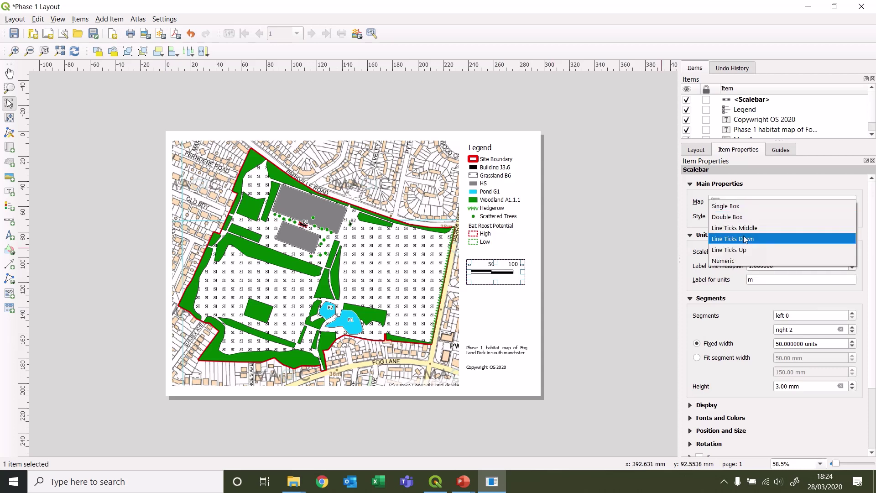
pyautogui.click(745, 227)
pyautogui.click(746, 220)
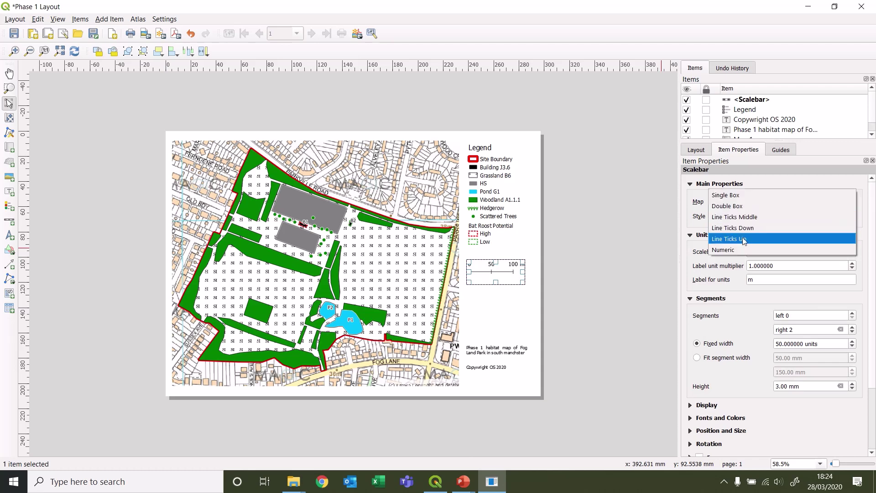
pyautogui.click(744, 239)
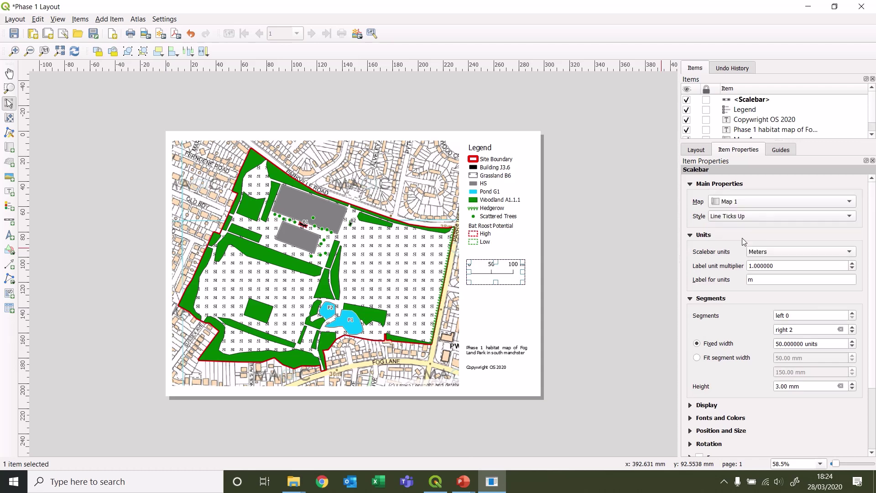
pyautogui.click(493, 300)
pyautogui.click(505, 271)
# Give the scale bar a fixed segment width of 25 and 4 right segments
pyautogui.moveTo(804, 344); pyautogui.dragTo(760, 343)
pyautogui.write('25')
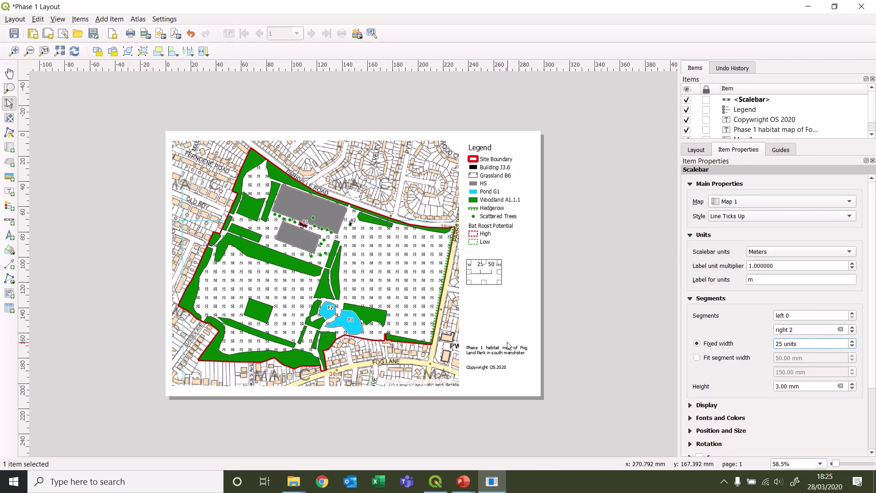
pyautogui.click(809, 329)
pyautogui.press('BackSpace')
pyautogui.write('4')
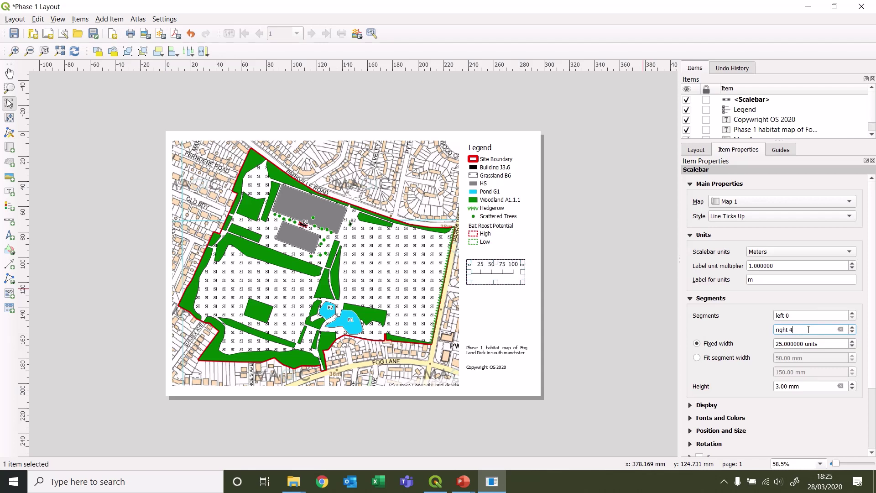
pyautogui.click(516, 324)
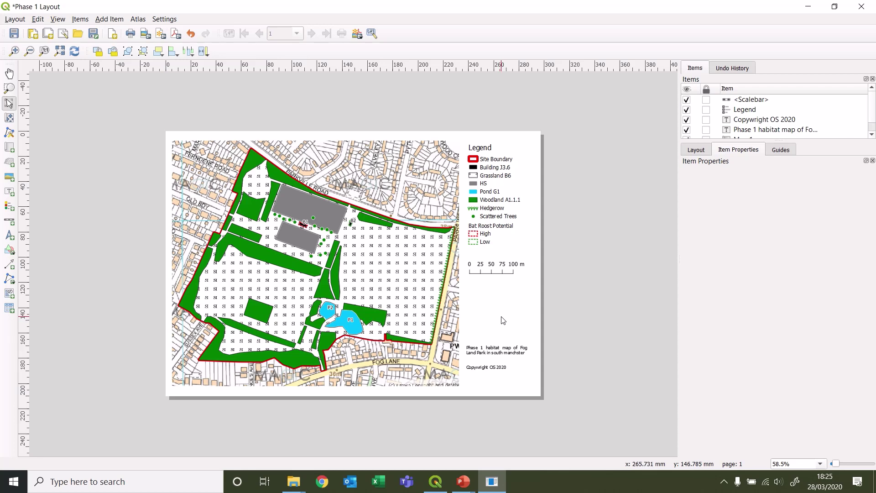
# Place a north arrow beneath the scale bar, right of the map
pyautogui.click(110, 21)
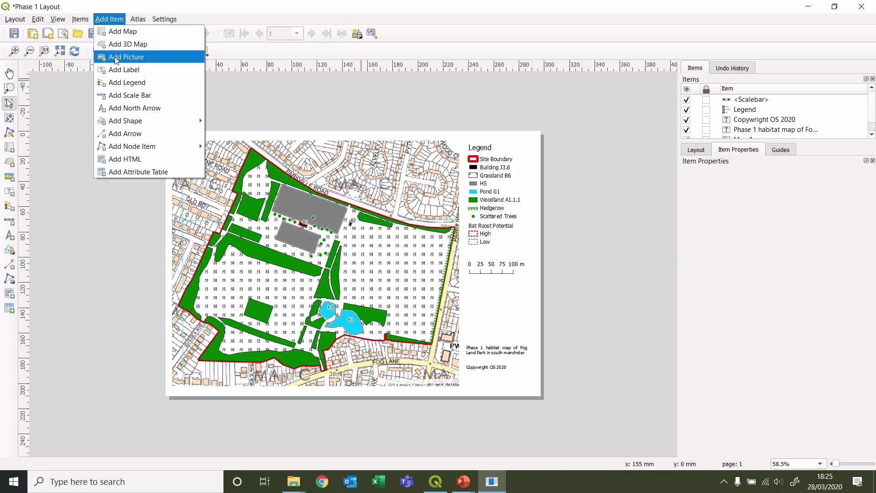
pyautogui.click(114, 108)
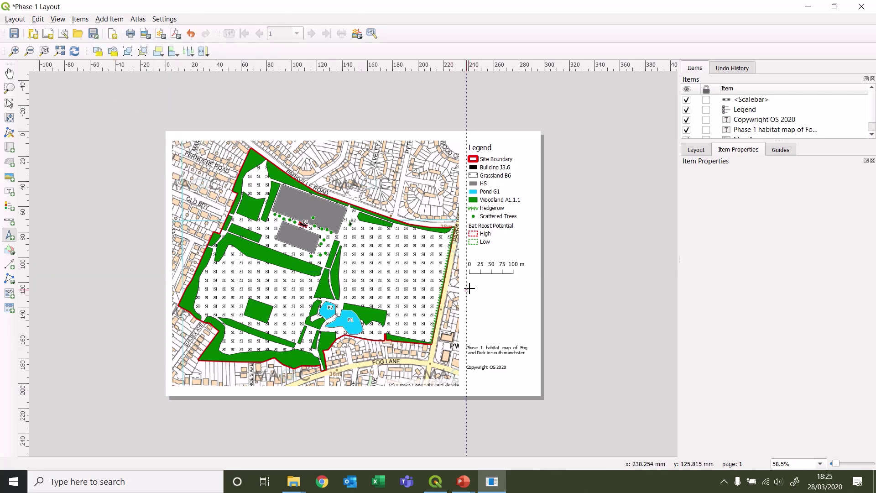
pyautogui.moveTo(472, 285); pyautogui.dragTo(520, 312)
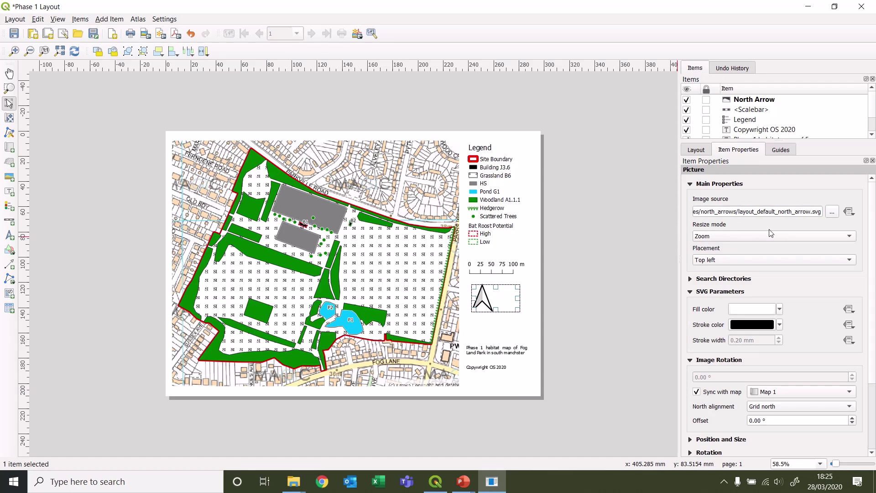
# Browse the north arrow image files, then cancel to keep the default arrow SVG
pyautogui.click(833, 212)
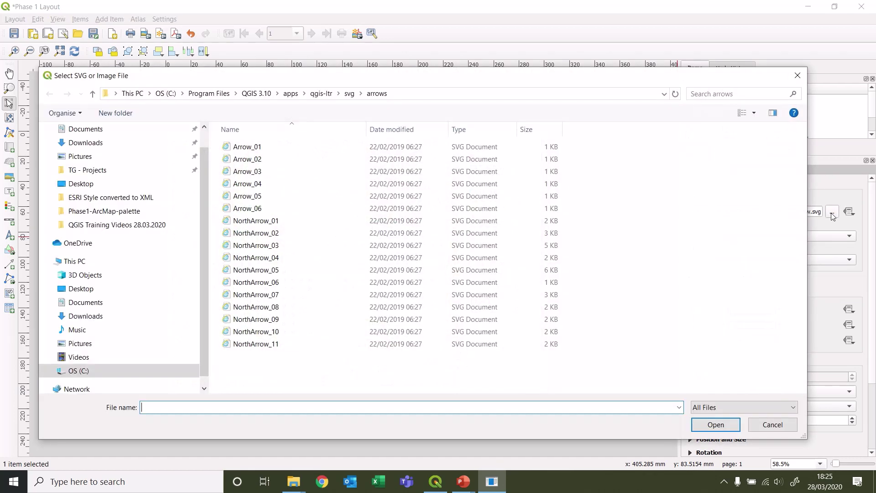
pyautogui.moveTo(418, 82)
pyautogui.mouseDown()
pyautogui.moveTo(450, 95)
pyautogui.moveTo(404, 73)
pyautogui.mouseUp()
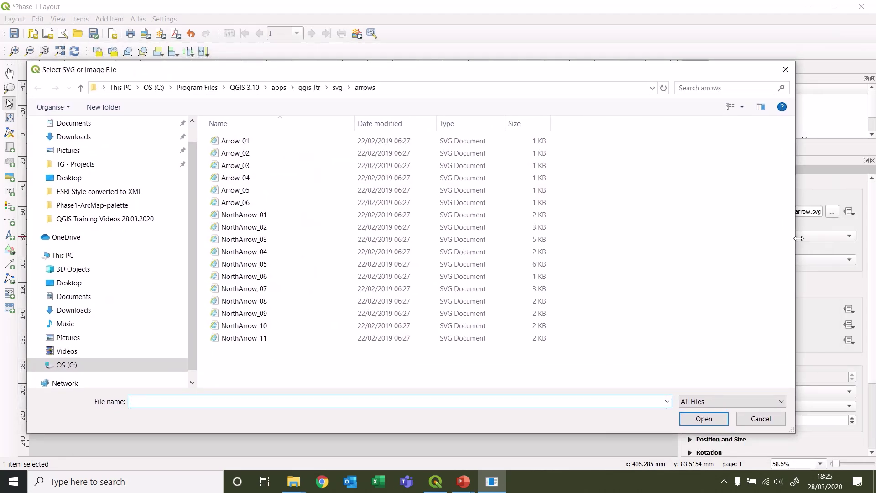
pyautogui.moveTo(797, 238); pyautogui.dragTo(592, 238)
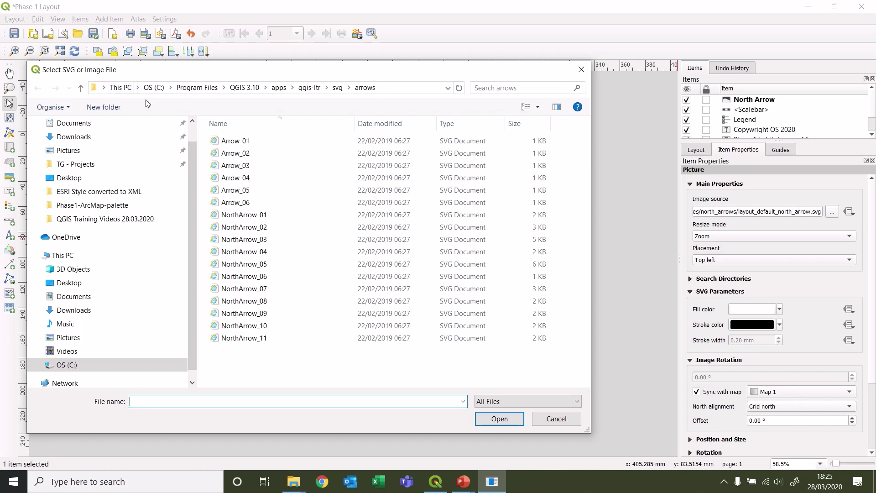
pyautogui.click(411, 88)
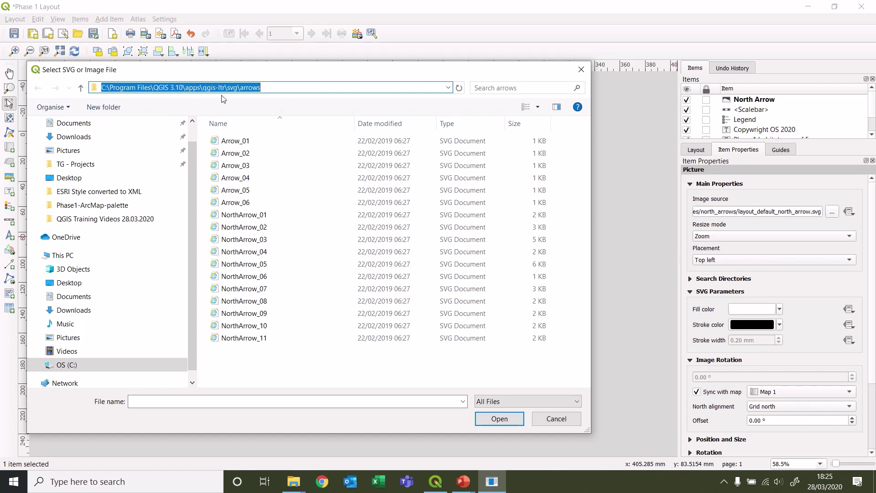
pyautogui.click(286, 87)
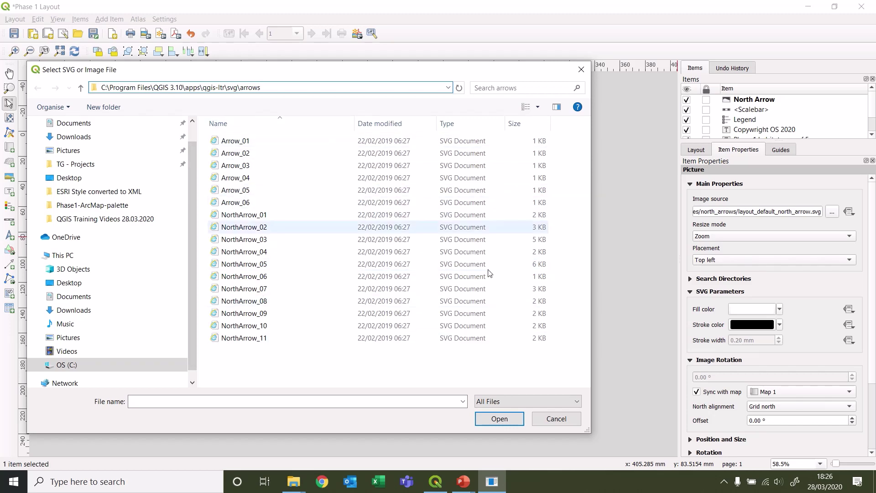
pyautogui.click(564, 420)
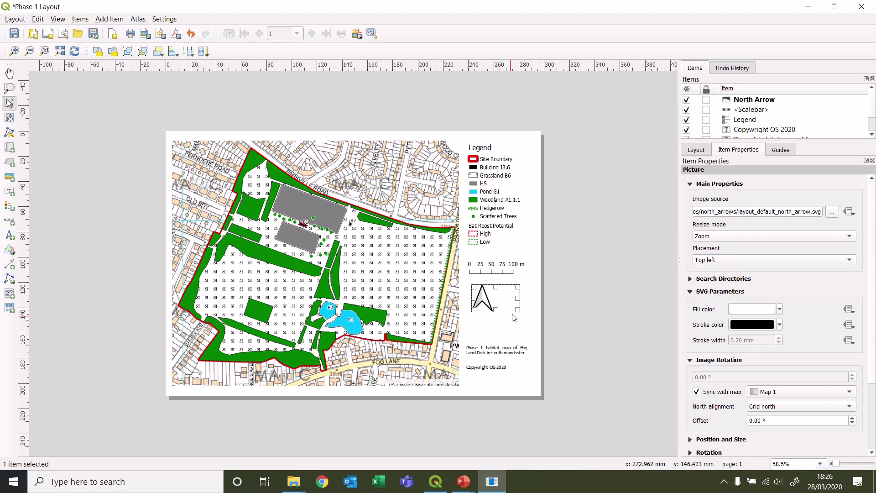
# Shrink the north arrow beneath the scale bar into a compact symbol, then deselect it
pyautogui.moveTo(516, 310); pyautogui.dragTo(506, 293)
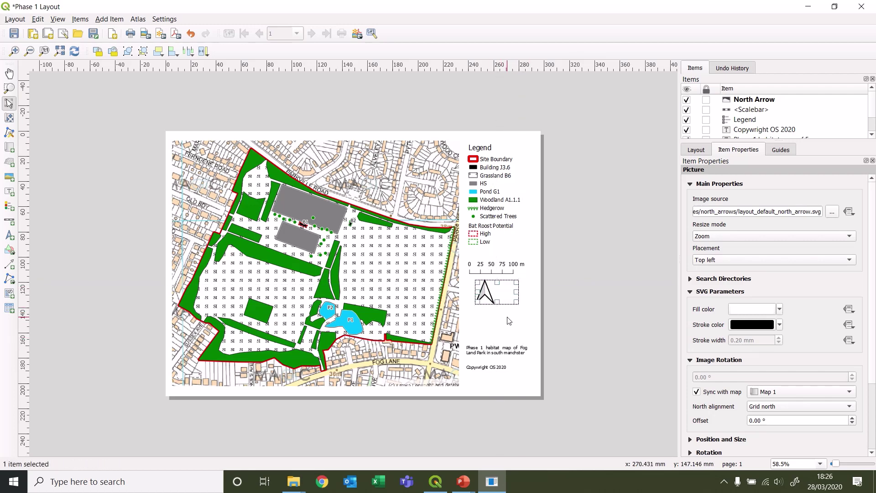
pyautogui.click(525, 129)
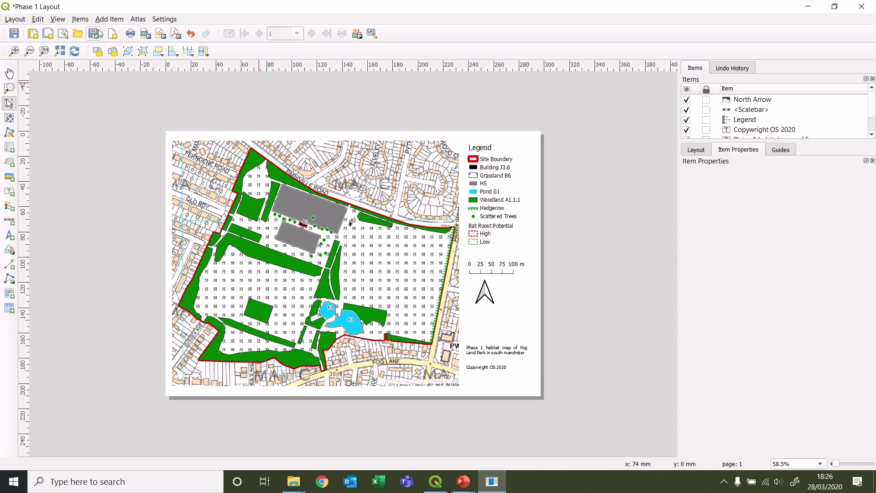
# Add a picture frame below the north arrow showing the Tyler Grange Logo from the Desktop
pyautogui.click(109, 20)
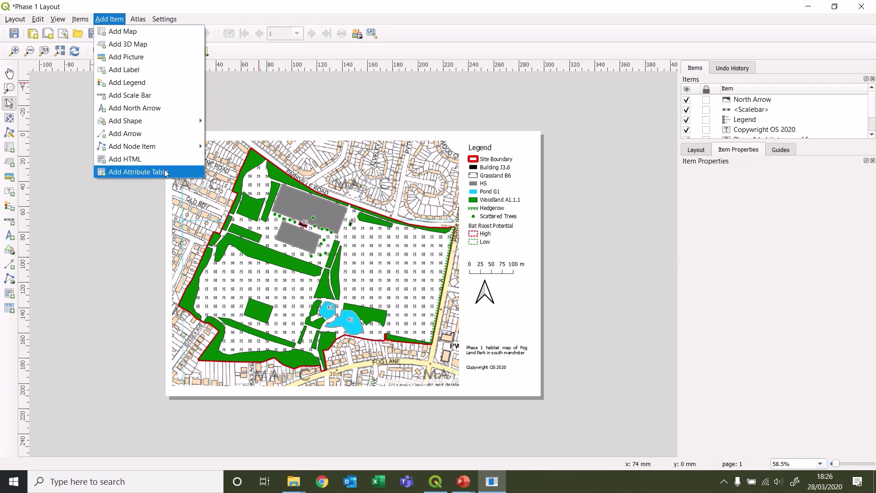
pyautogui.click(126, 57)
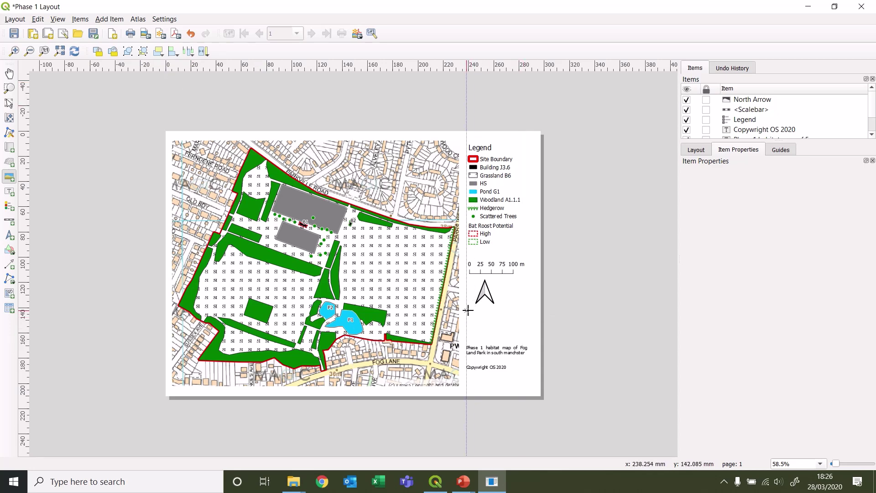
pyautogui.moveTo(467, 310); pyautogui.dragTo(529, 339)
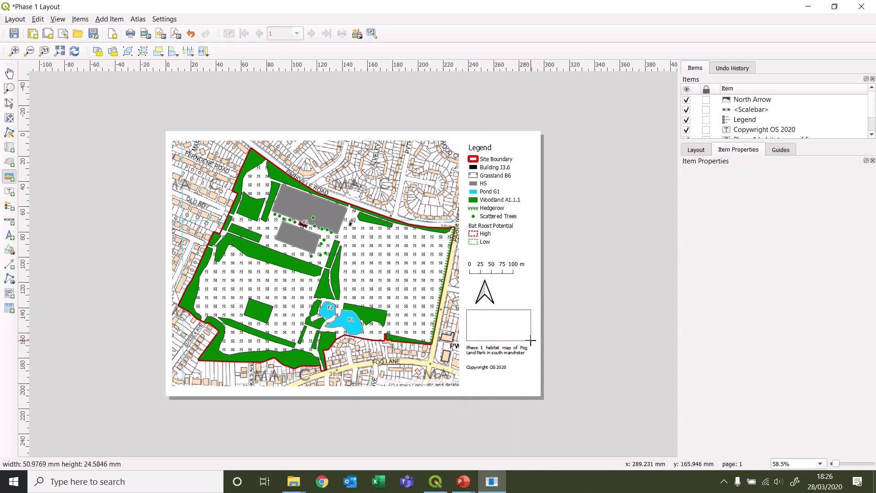
pyautogui.click(832, 212)
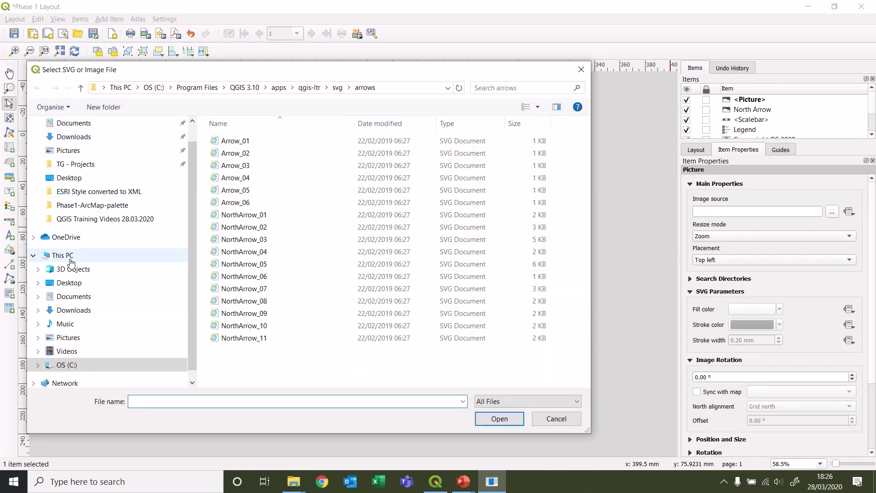
pyautogui.click(69, 283)
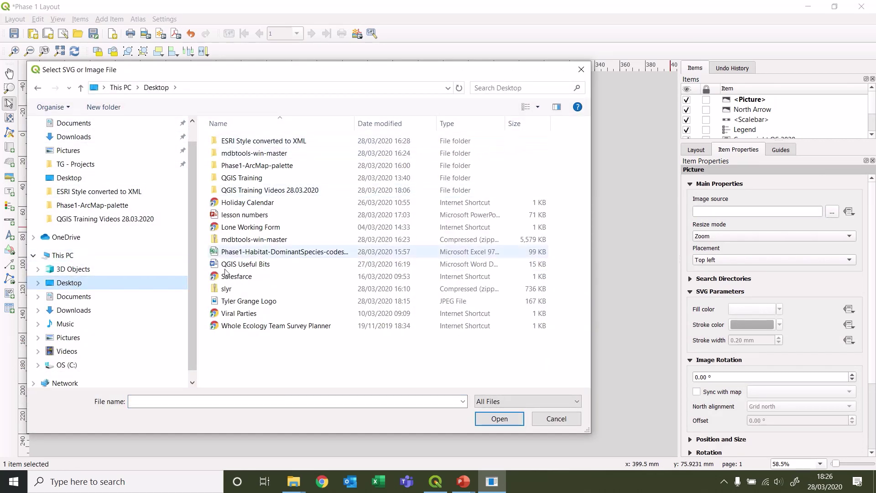
pyautogui.doubleClick(251, 302)
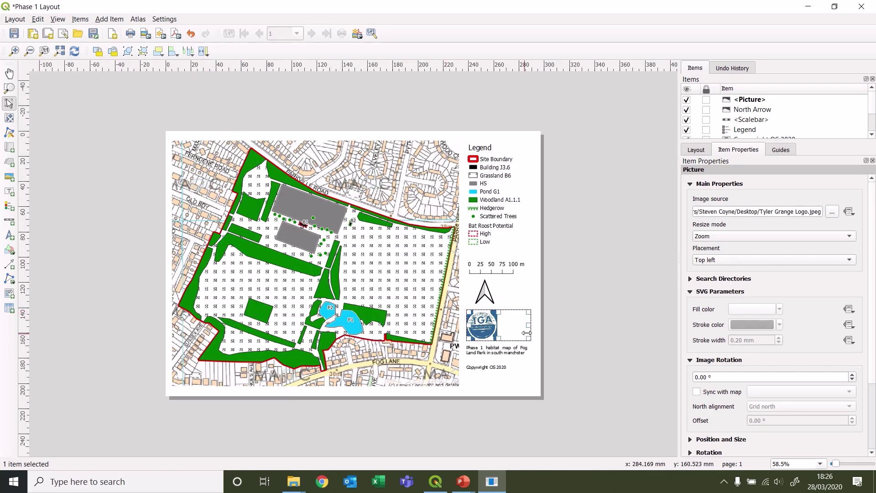
# Resize and reposition the logo picture in the side column beneath the north arrow
pyautogui.moveTo(528, 325); pyautogui.dragTo(533, 396)
pyautogui.moveTo(515, 366); pyautogui.dragTo(410, 299)
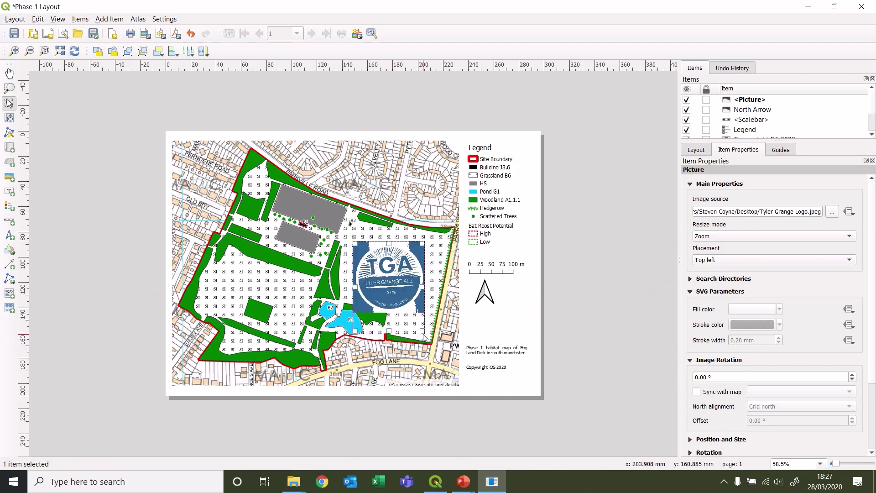
pyautogui.moveTo(422, 331); pyautogui.dragTo(493, 325)
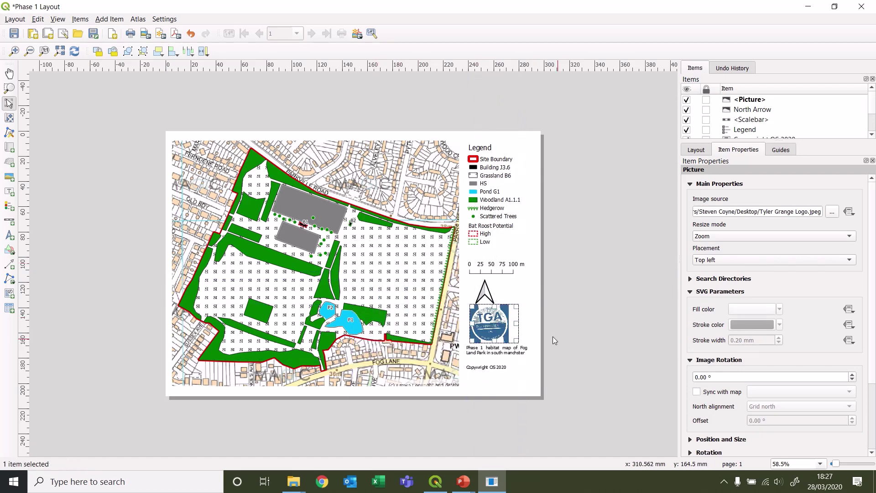
pyautogui.click(583, 316)
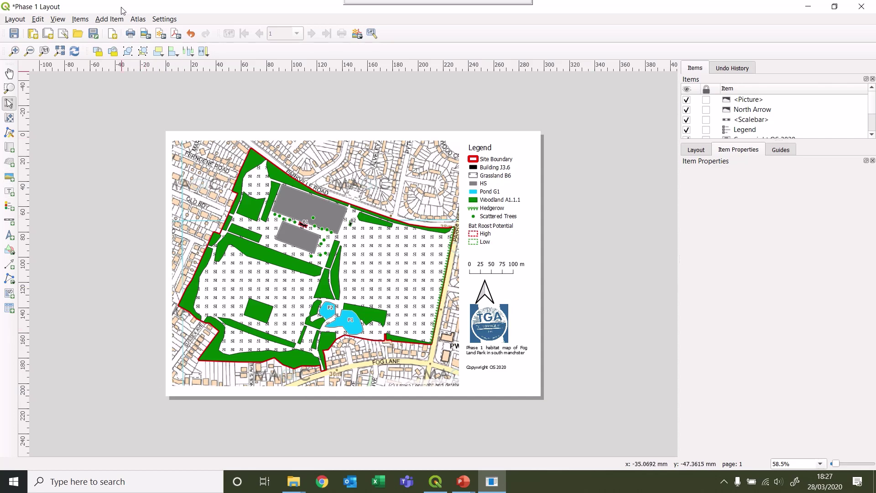
# Give the main map item a frame with Round join style
pyautogui.click(111, 18)
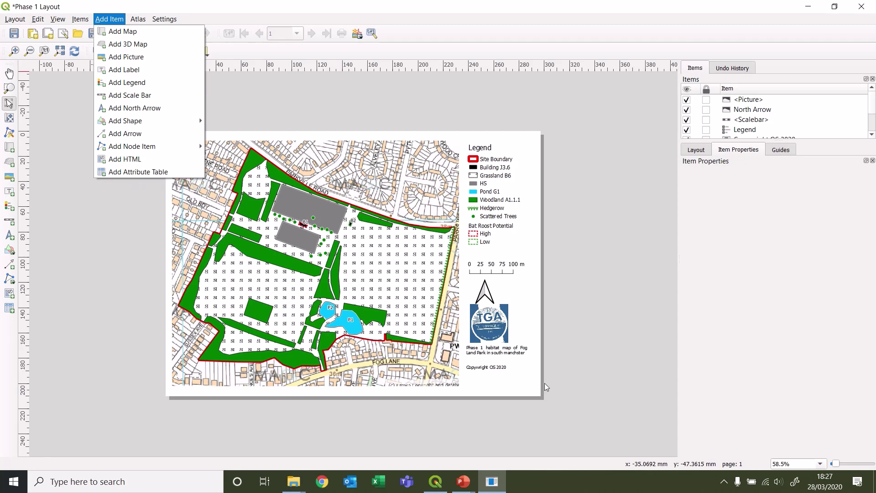
pyautogui.click(492, 337)
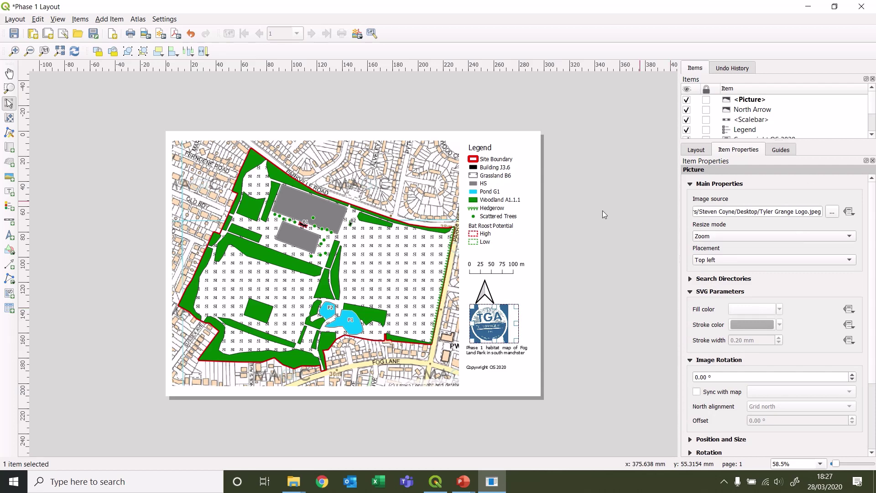
pyautogui.click(387, 254)
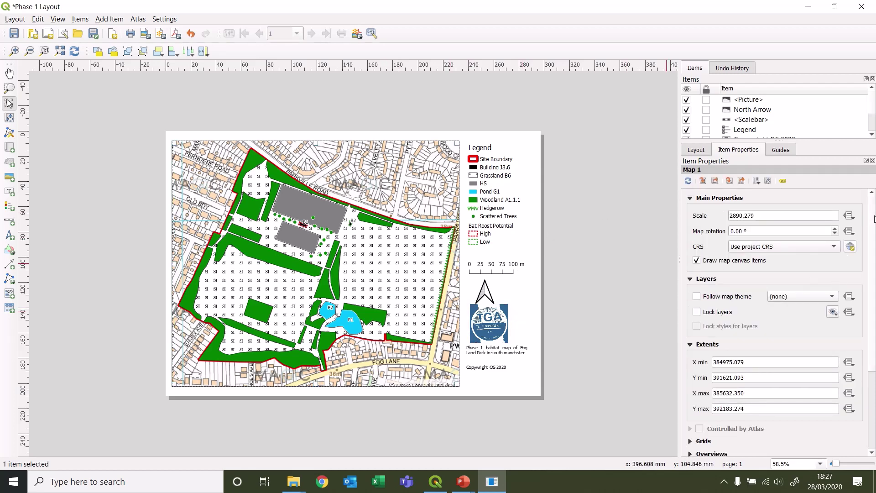
pyautogui.moveTo(874, 220); pyautogui.dragTo(875, 309)
pyautogui.click(699, 375)
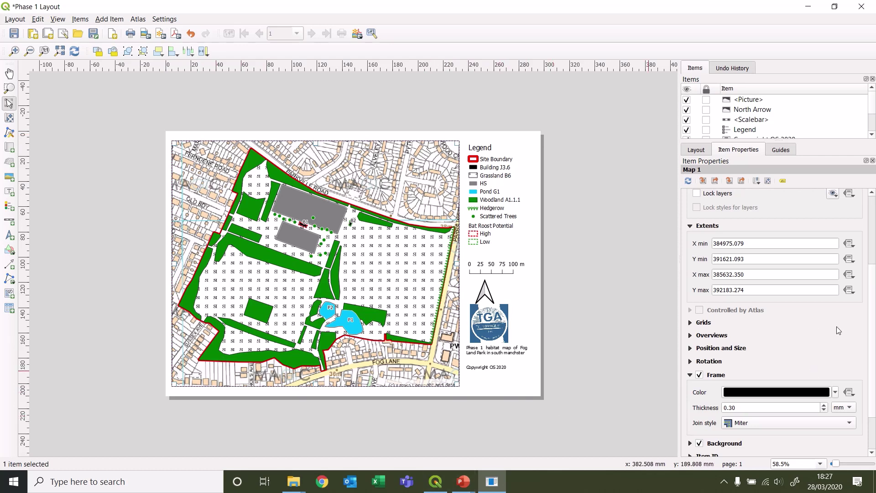
pyautogui.click(828, 425)
pyautogui.click(773, 436)
pyautogui.click(514, 375)
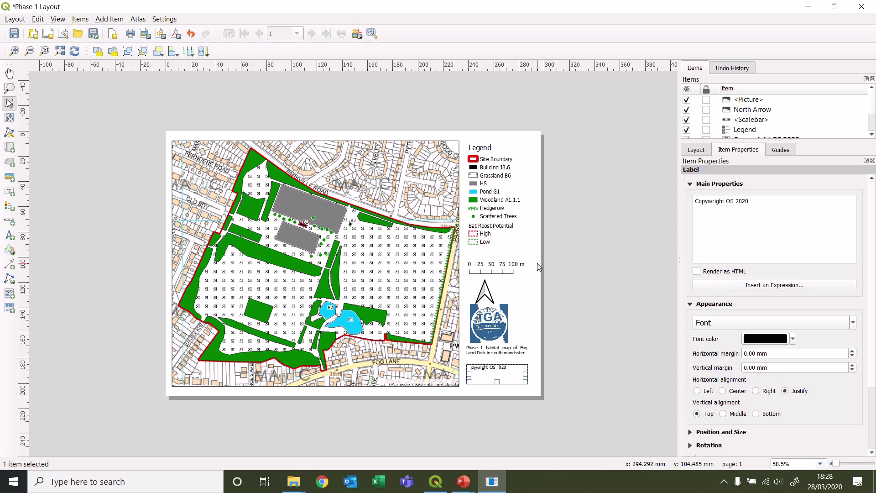
# Save the Phase 1 Layout and bring up the Layout menu's export choices
pyautogui.click(14, 35)
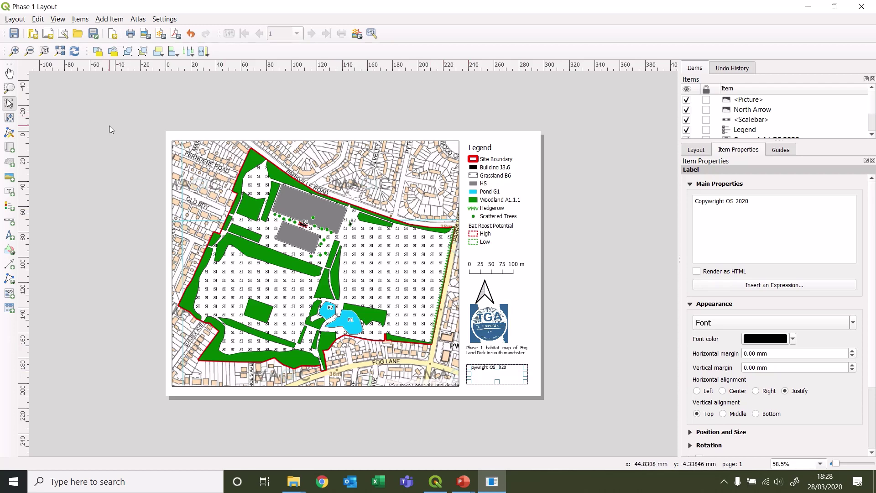
pyautogui.click(16, 19)
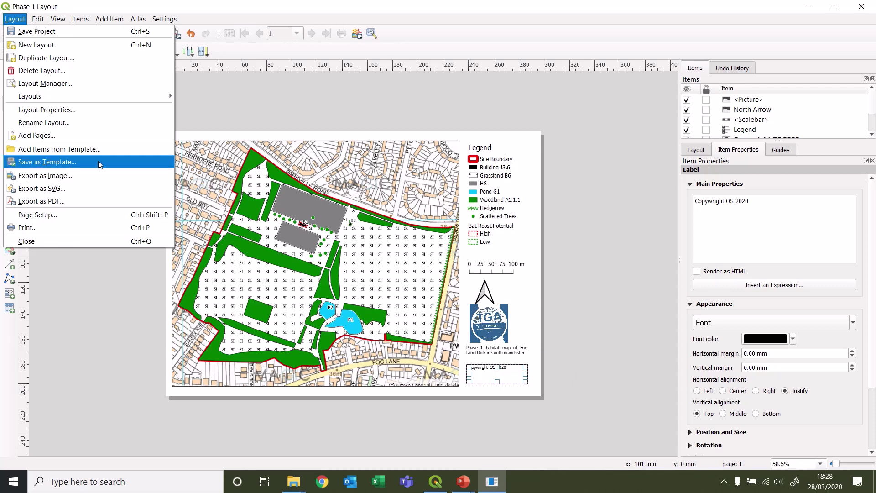
# Export the layout to the Desktop as Phase 1 Layout.png at 300 dpi
pyautogui.click(33, 176)
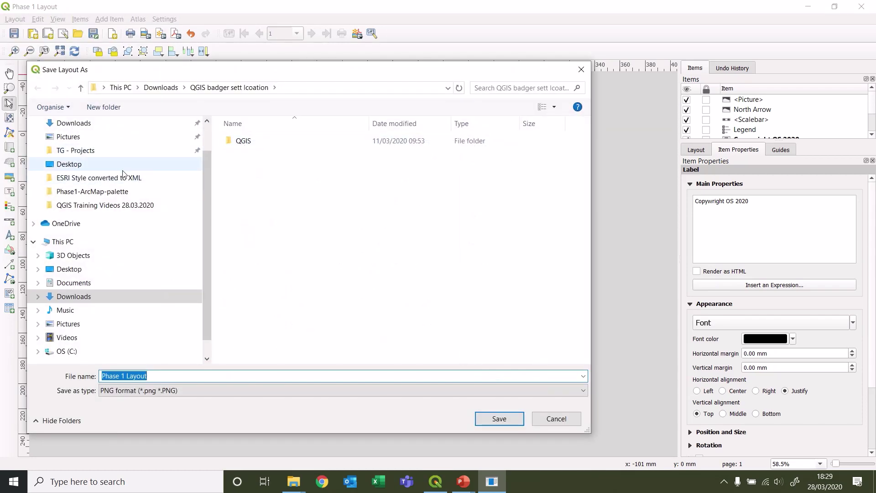
pyautogui.click(71, 166)
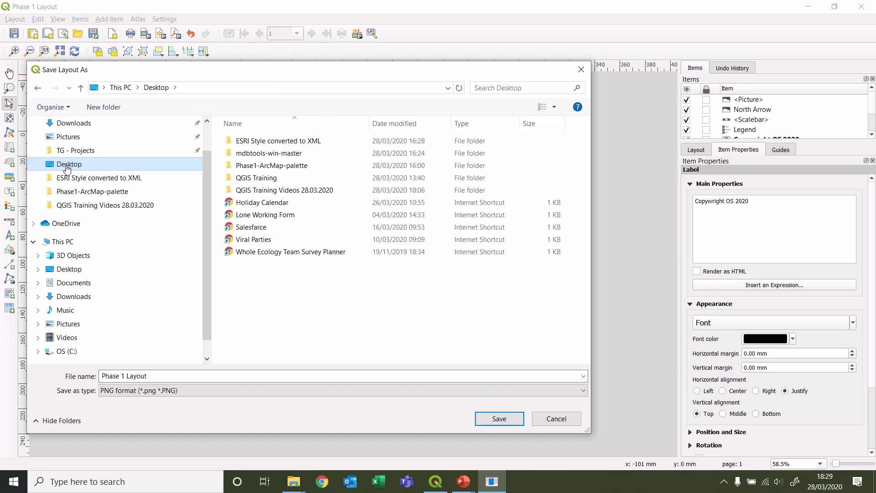
pyautogui.click(163, 375)
pyautogui.click(158, 376)
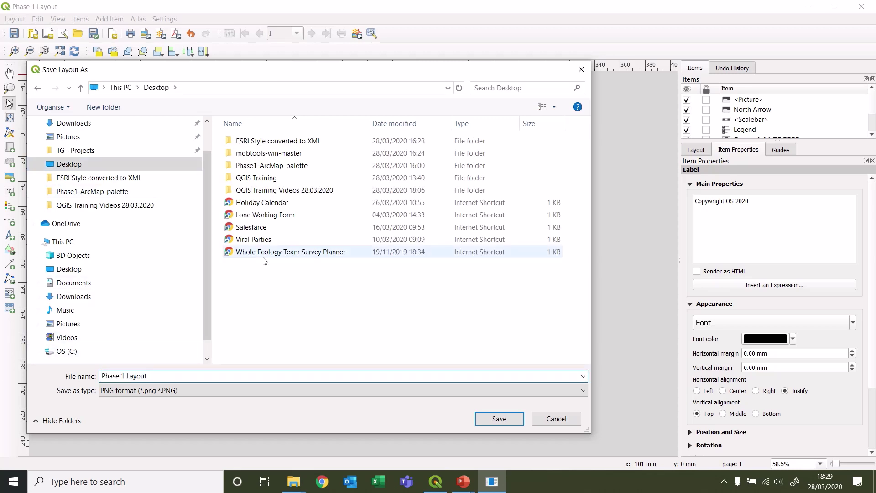
pyautogui.click(512, 419)
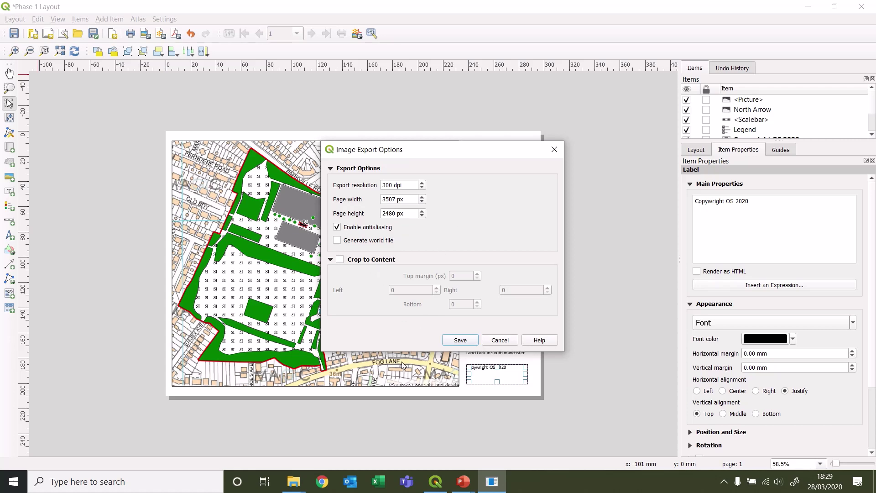
pyautogui.click(461, 341)
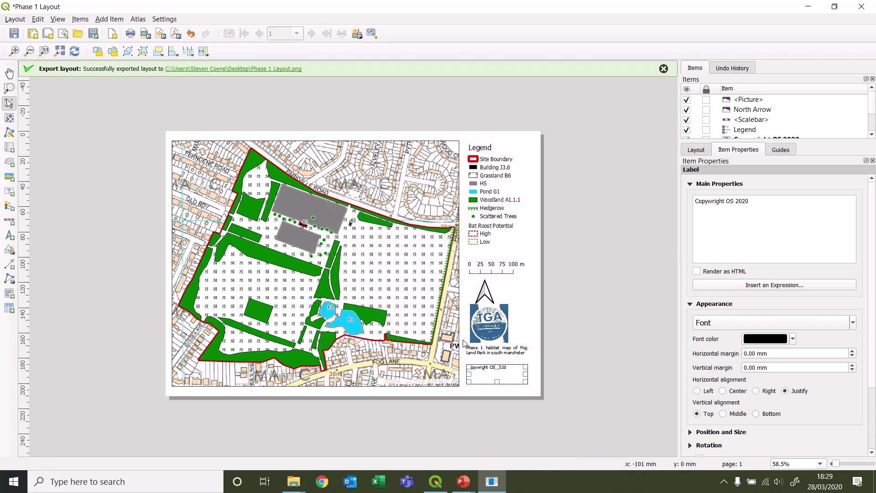
# Export the layout to the Desktop as Phase 1 Layout.pdf with the default PDF options
pyautogui.click(15, 19)
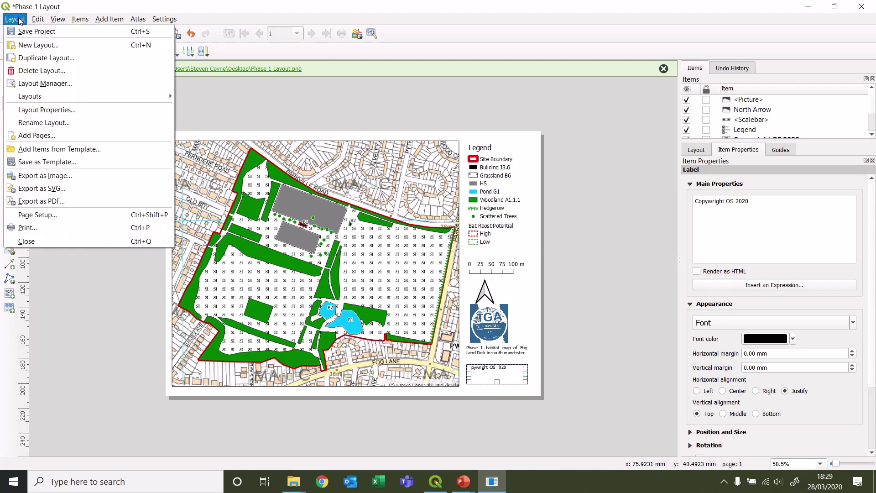
pyautogui.click(87, 204)
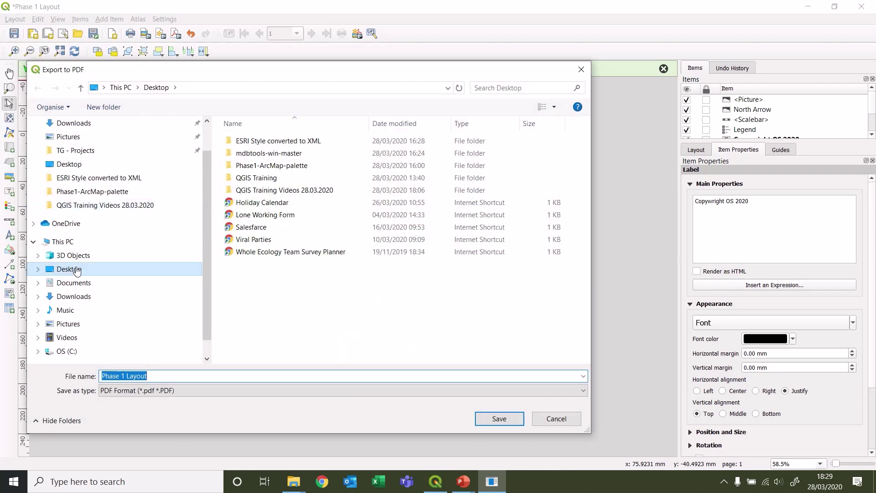
pyautogui.click(502, 416)
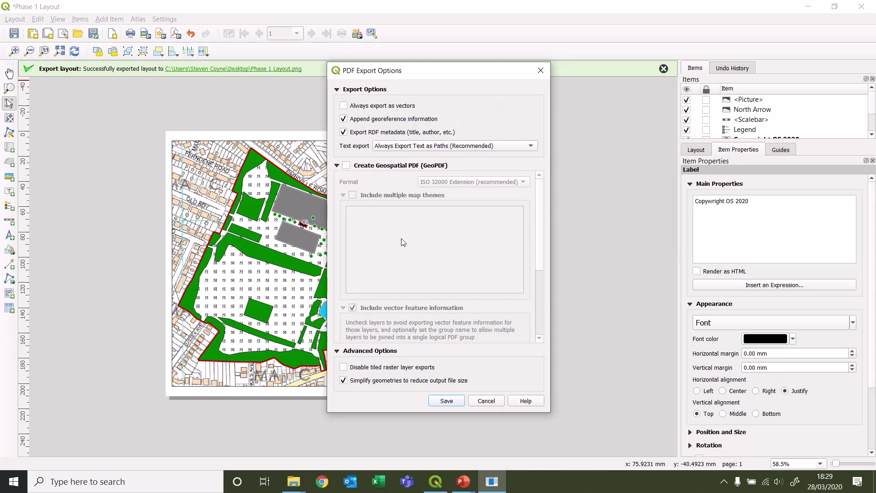
pyautogui.click(447, 401)
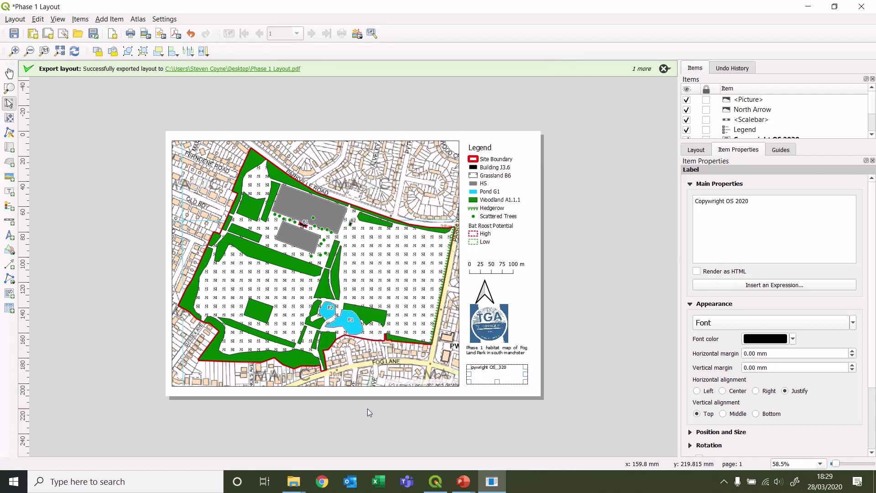
# Hide QGIS with Win+D to reveal the exported Phase 1 Layout files on the desktop
pyautogui.press('super+d')
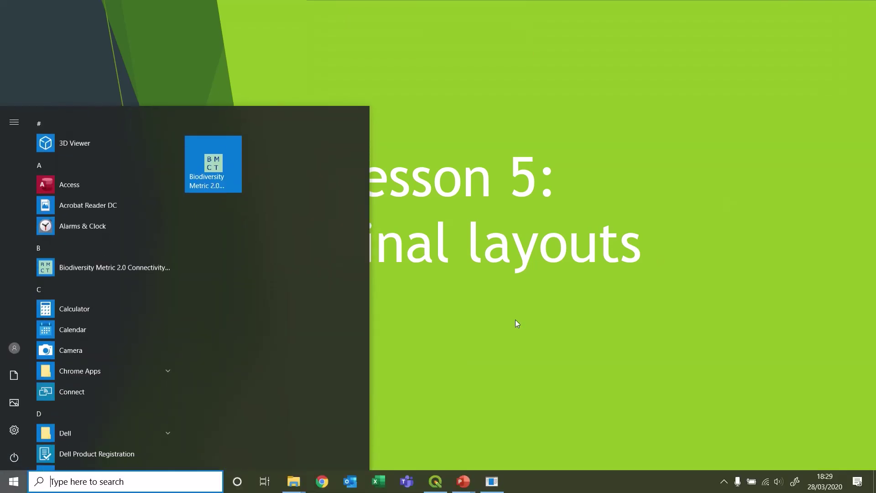
pyautogui.press('super')
# Return to the desktop and open Phase 1 Layout.pdf in Acrobat Reader
pyautogui.press('super+d')
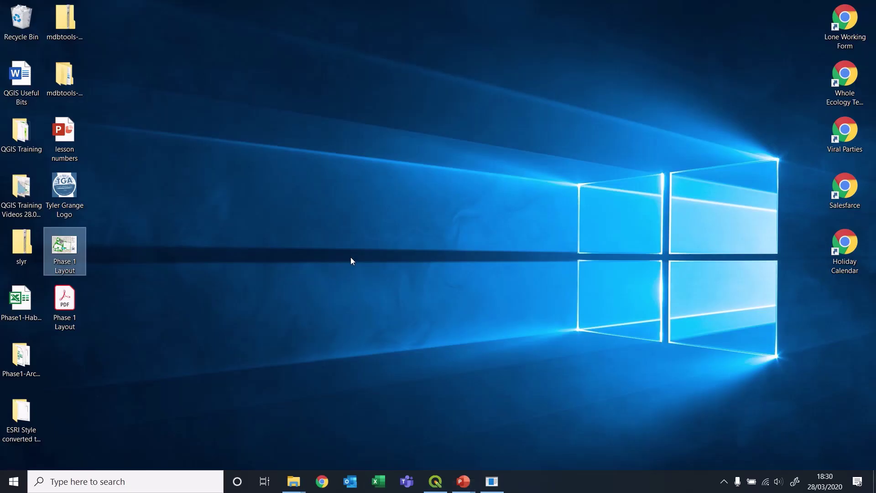
pyautogui.doubleClick(69, 306)
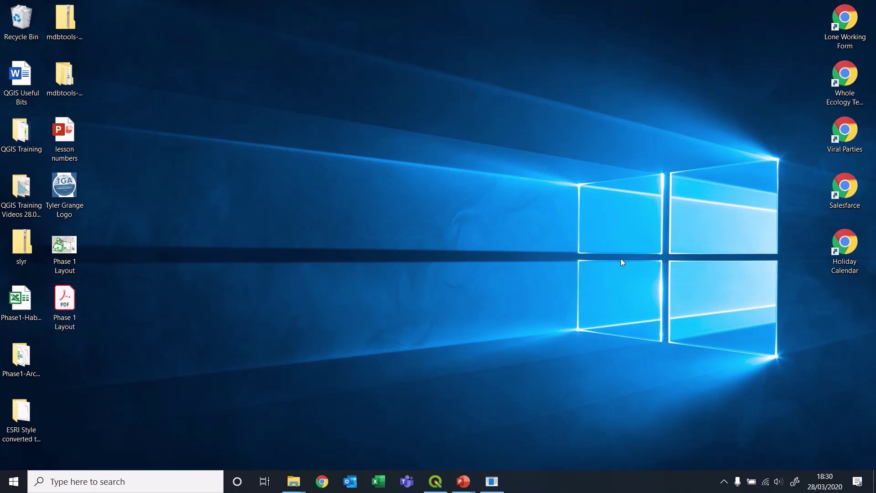